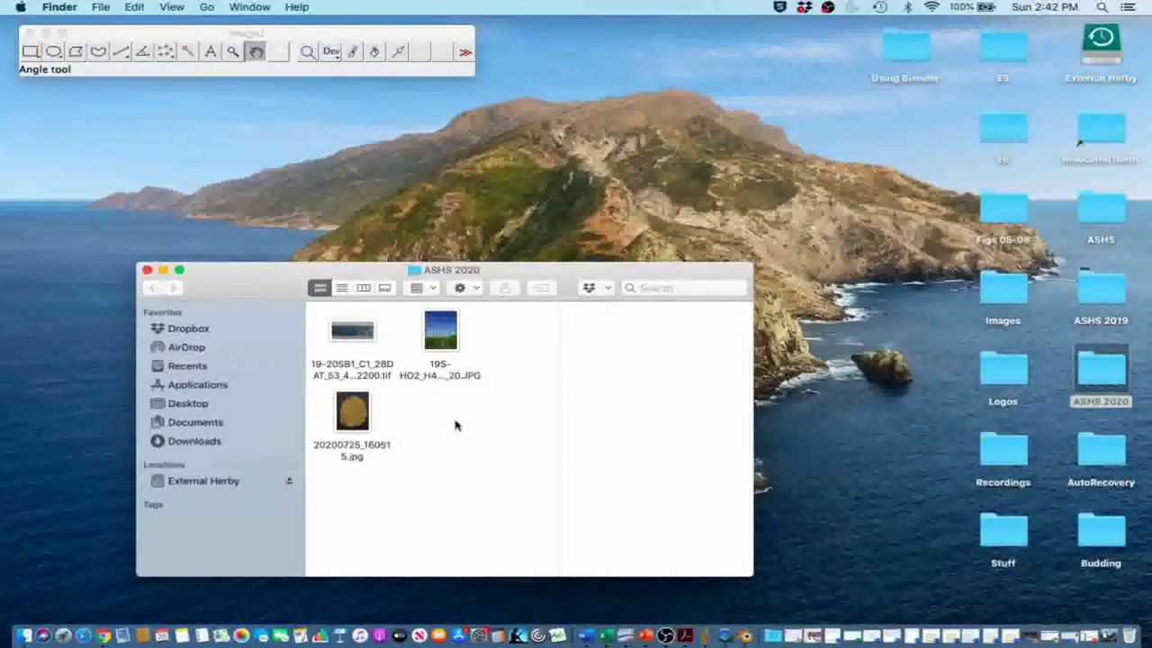
- Open 19S-HO2_H4_2019-04-11_20.JPG from Desktop > ASHS 2020 through File > Open
{"action": "left_click", "coordinate": [130, 34]}
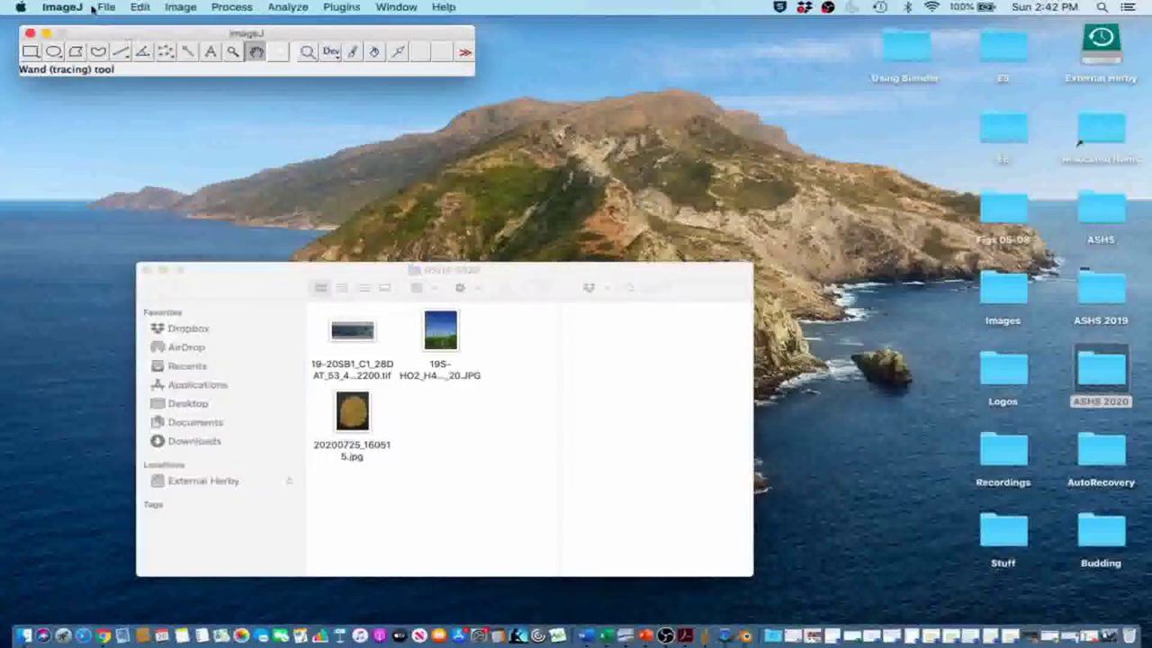
{"action": "left_click", "coordinate": [104, 7]}
{"action": "left_click", "coordinate": [129, 37]}
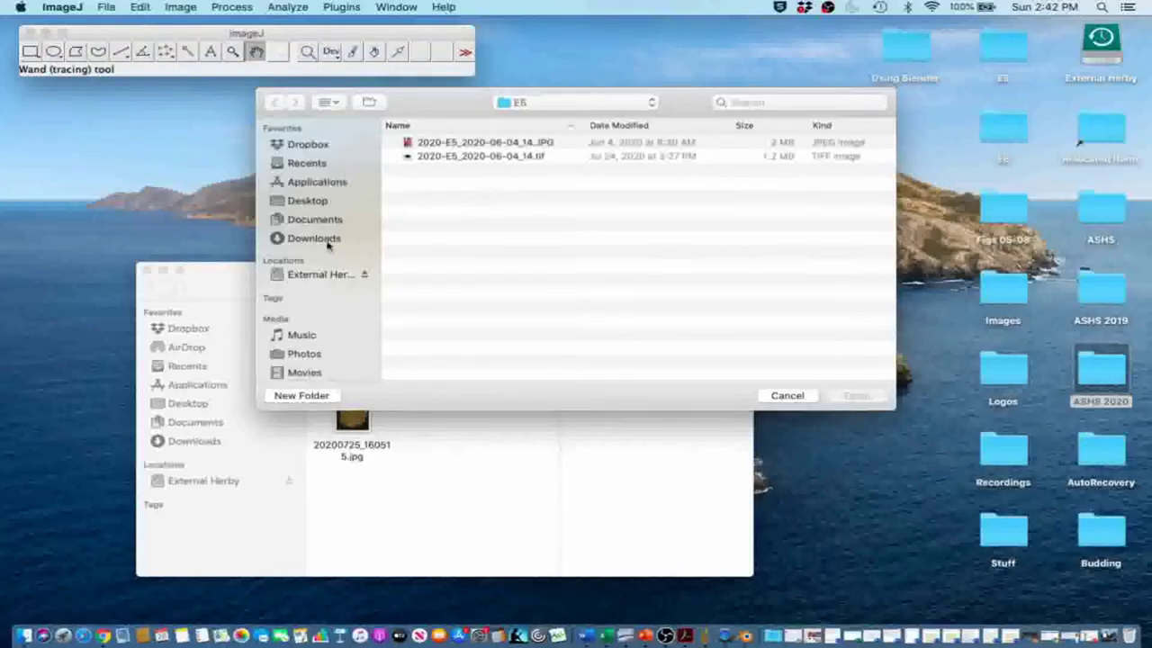
{"action": "left_click", "coordinate": [302, 201]}
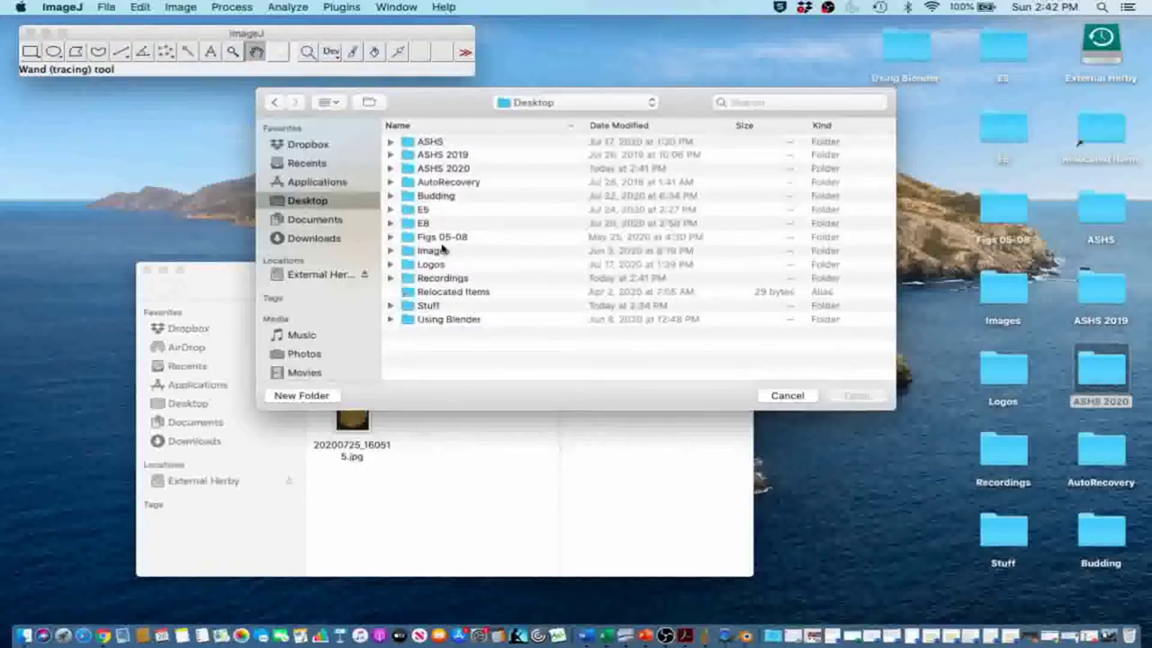
{"action": "double_click", "coordinate": [448, 170]}
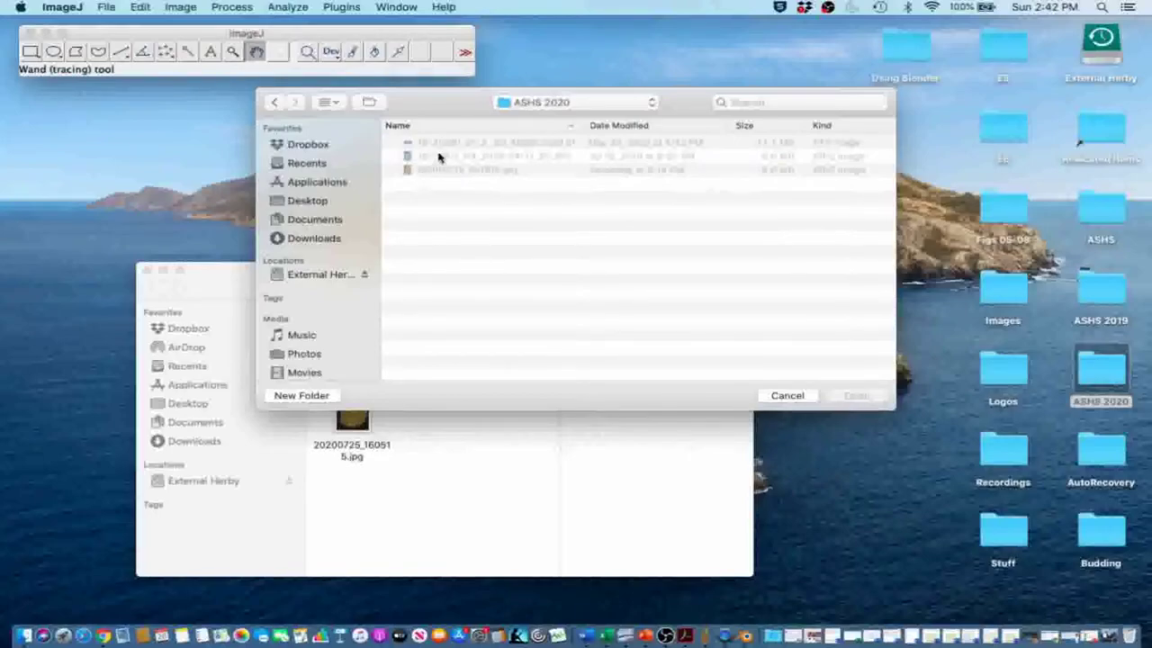
{"action": "left_click", "coordinate": [438, 157]}
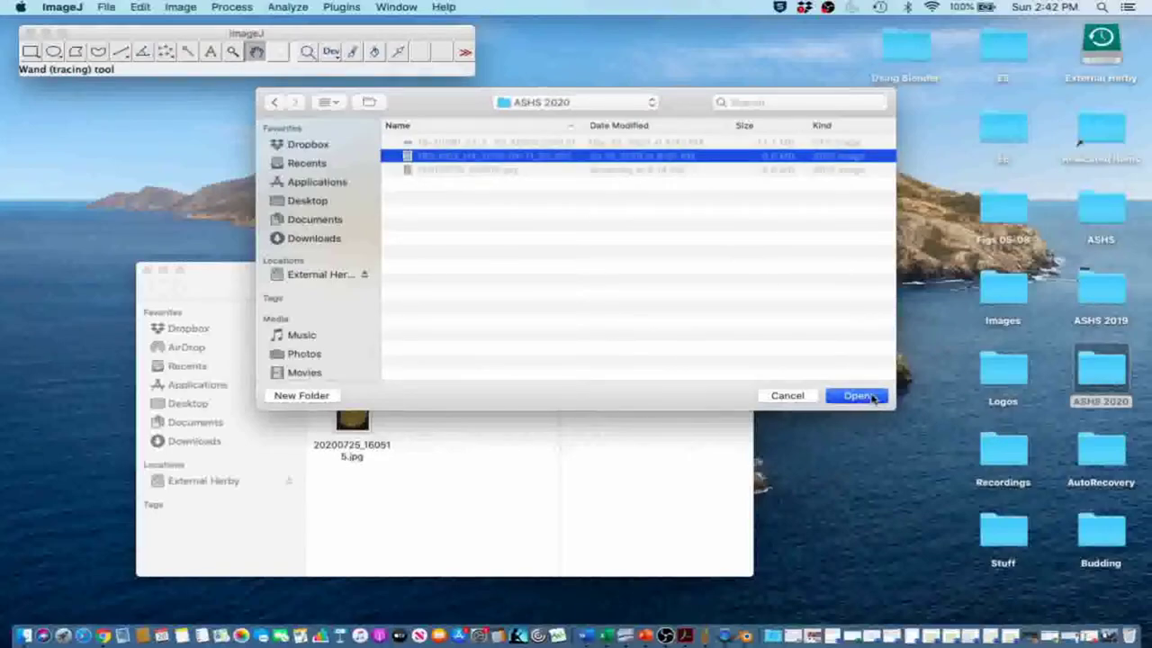
{"action": "left_click", "coordinate": [856, 396]}
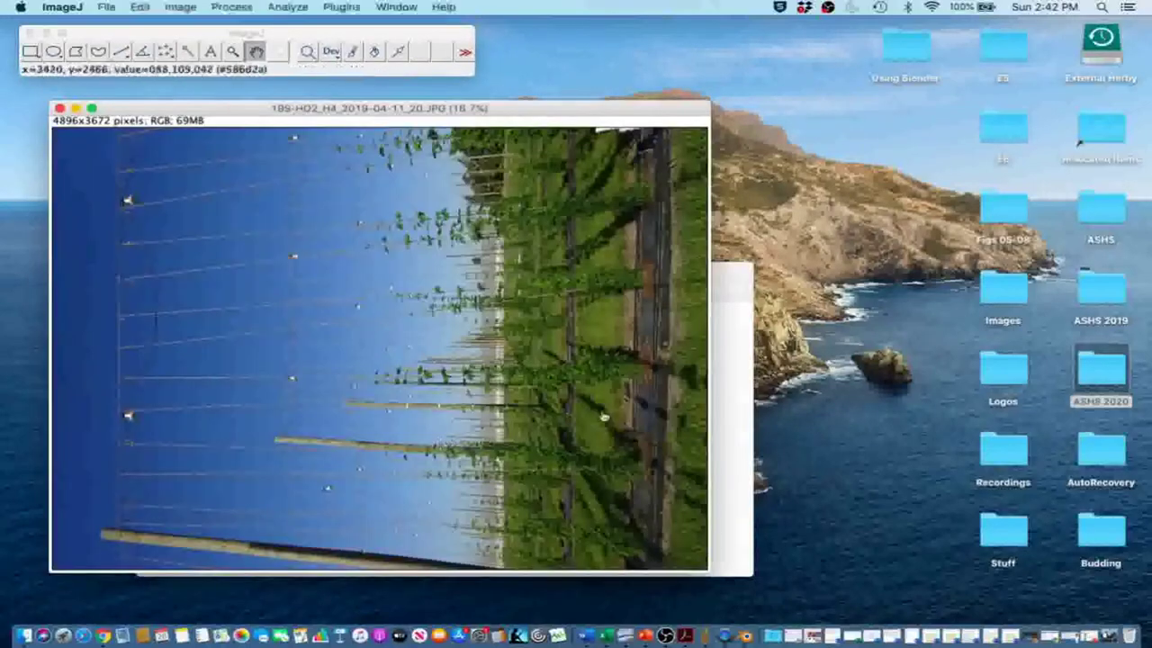
- Drag the same JPG into ImageJ, then close the duplicate window so one copy remains
{"action": "left_click", "coordinate": [747, 405]}
{"action": "left_click", "coordinate": [440, 335]}
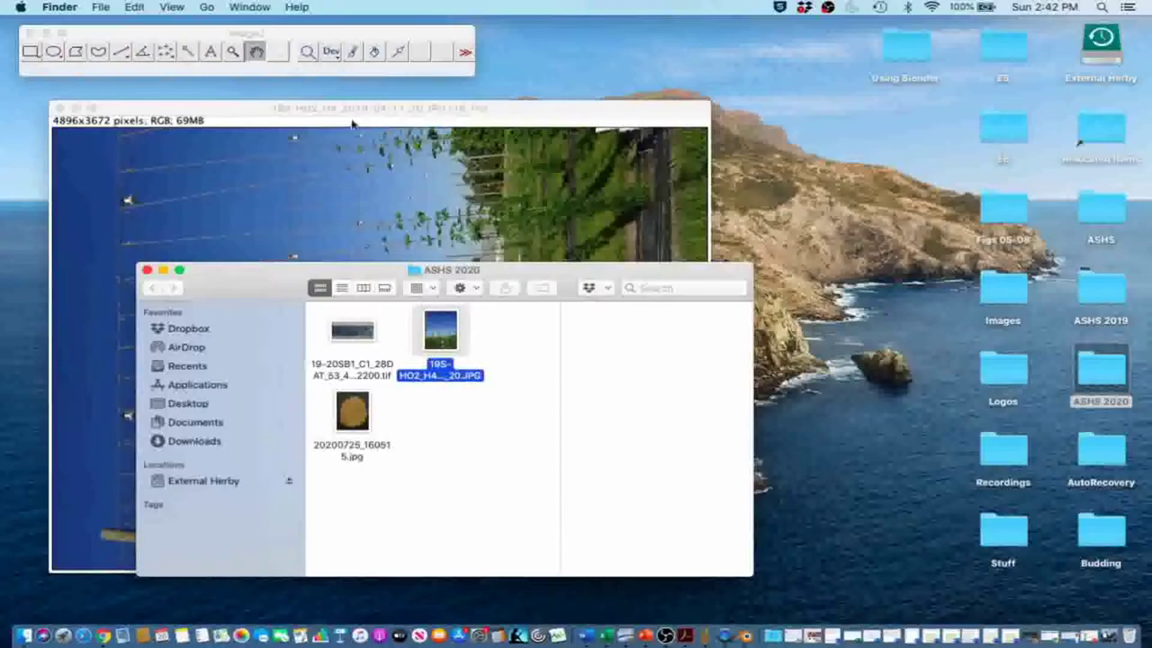
{"action": "left_click_drag", "start_coordinate": [352, 124], "coordinate": [340, 47]}
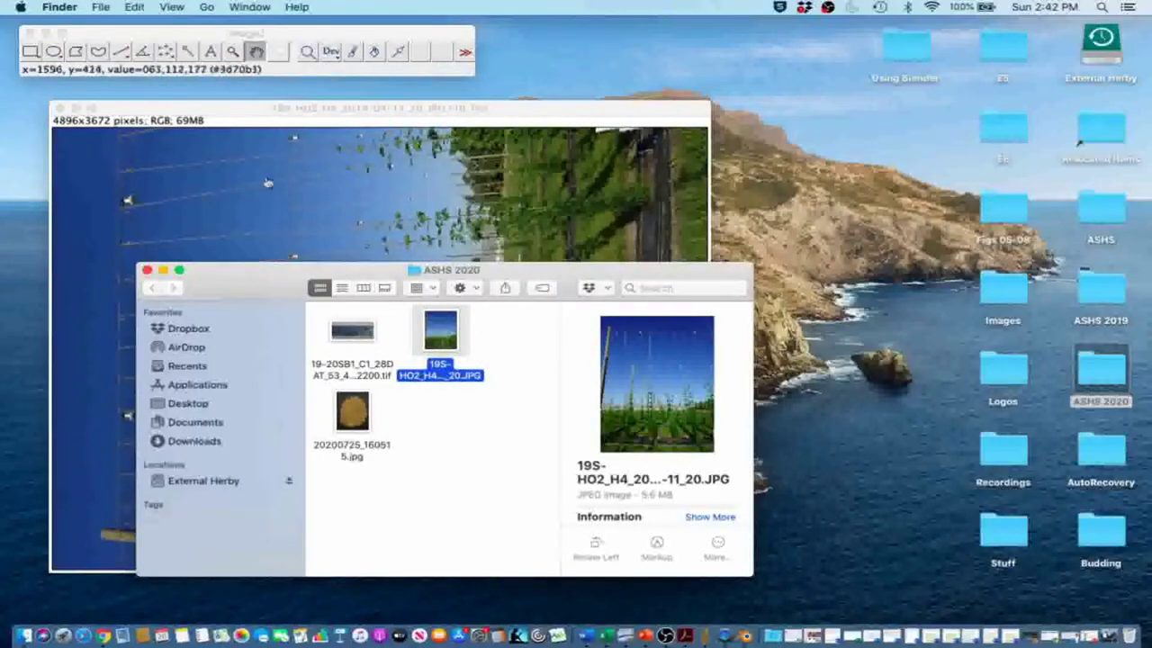
{"action": "left_click", "coordinate": [65, 120]}
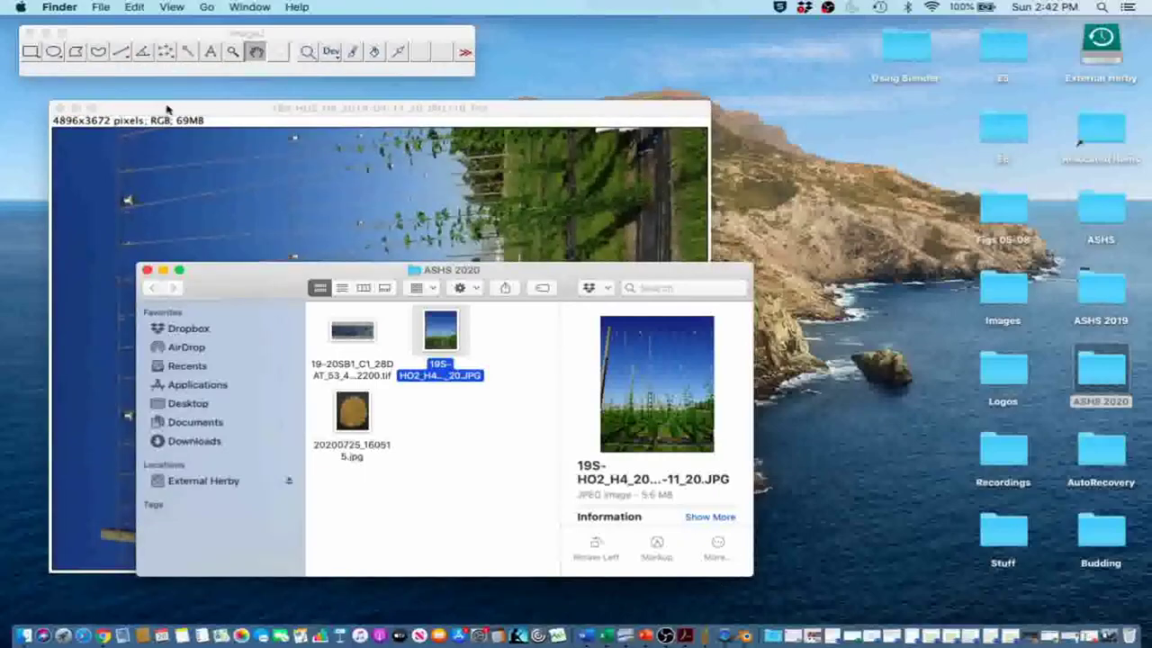
{"action": "left_click", "coordinate": [168, 109]}
- Rotate the hop photo 90 degrees right to an upright 3672x4896 image and shift its window right
{"action": "left_click", "coordinate": [219, 7]}
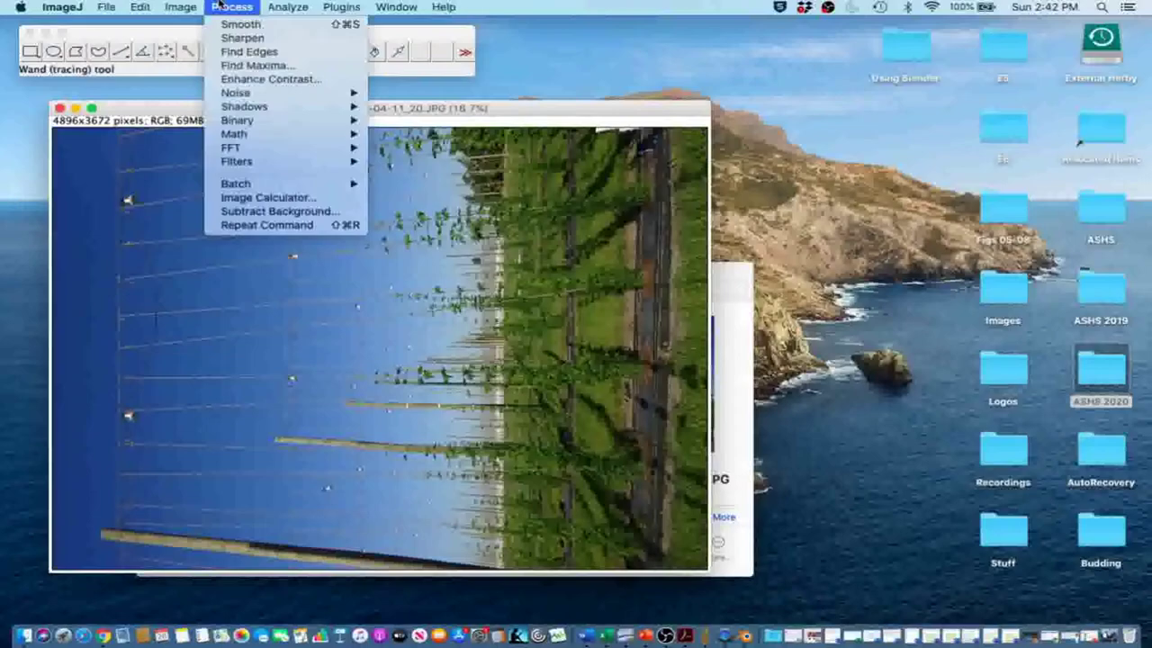
{"action": "mouse_move", "coordinate": [184, 6]}
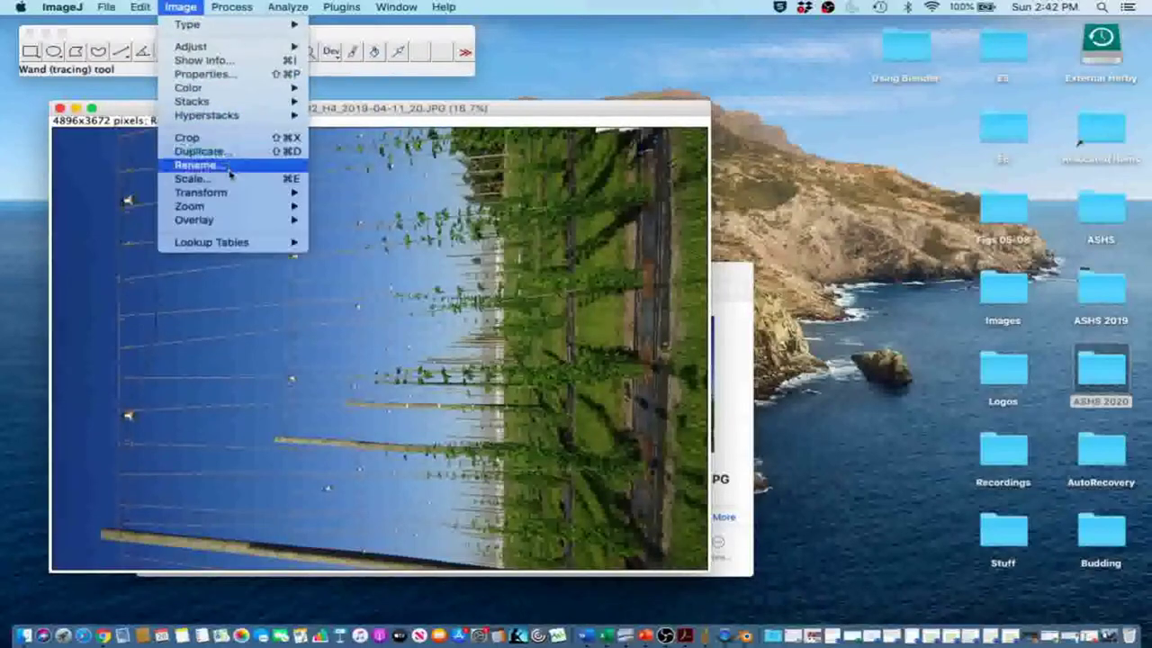
{"action": "mouse_move", "coordinate": [229, 192]}
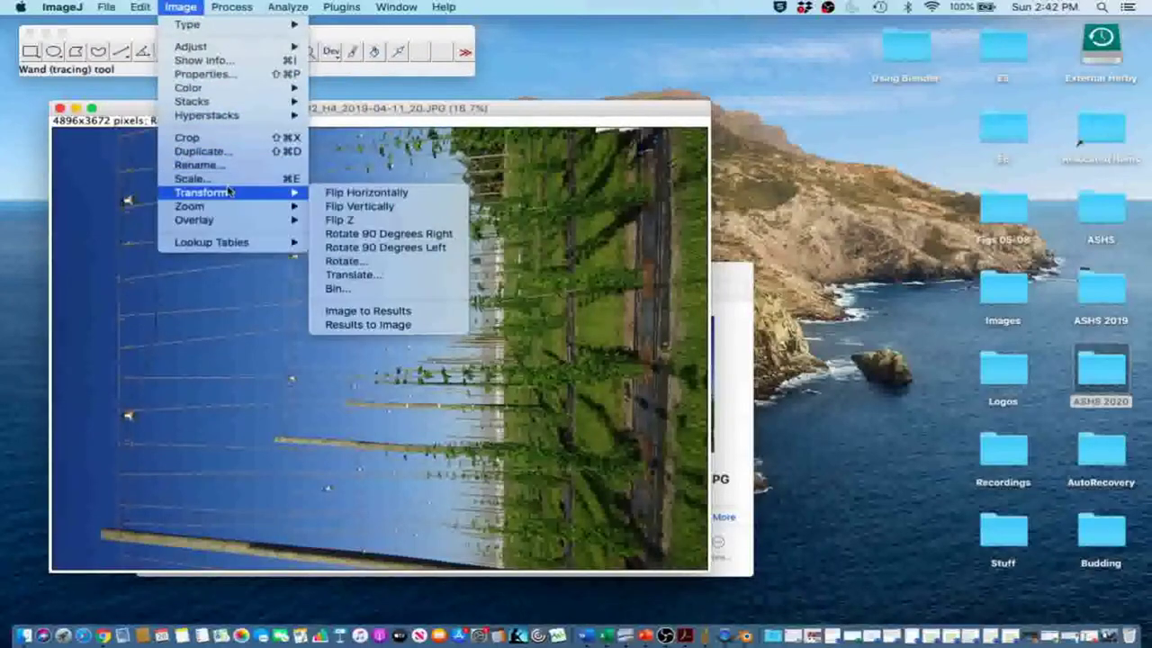
{"action": "left_click", "coordinate": [411, 236]}
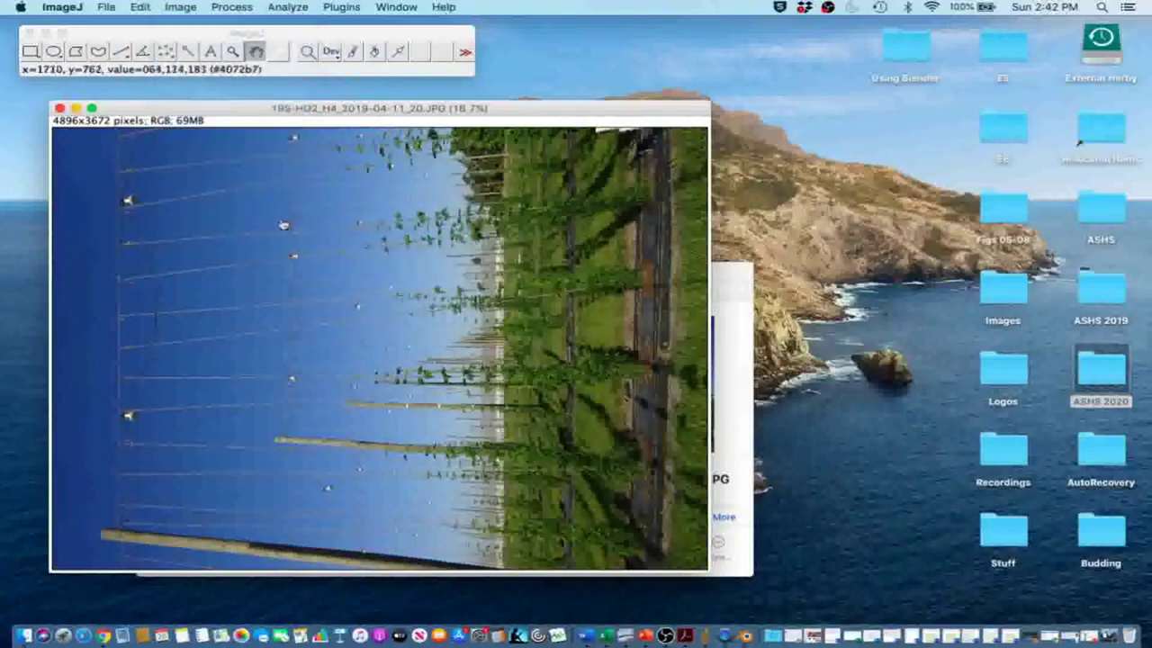
{"action": "left_click_drag", "start_coordinate": [186, 107], "coordinate": [294, 118]}
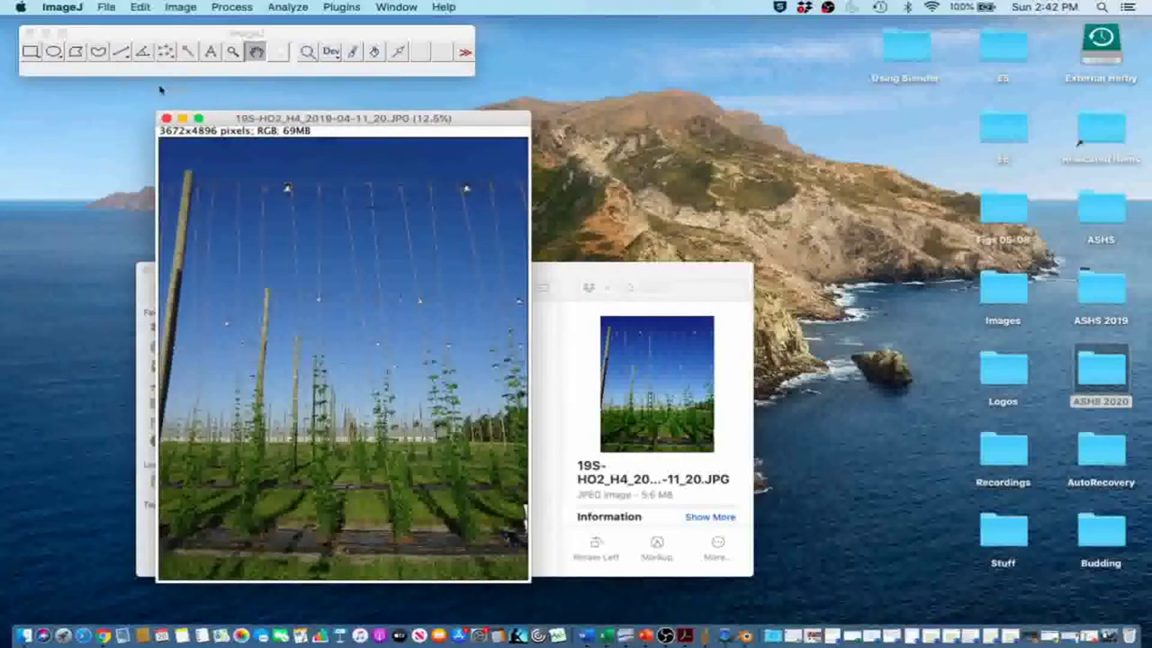
- Draw a straight line of about 3952 pixels at -90° from the wire's top to the ground
{"action": "left_click", "coordinate": [121, 54]}
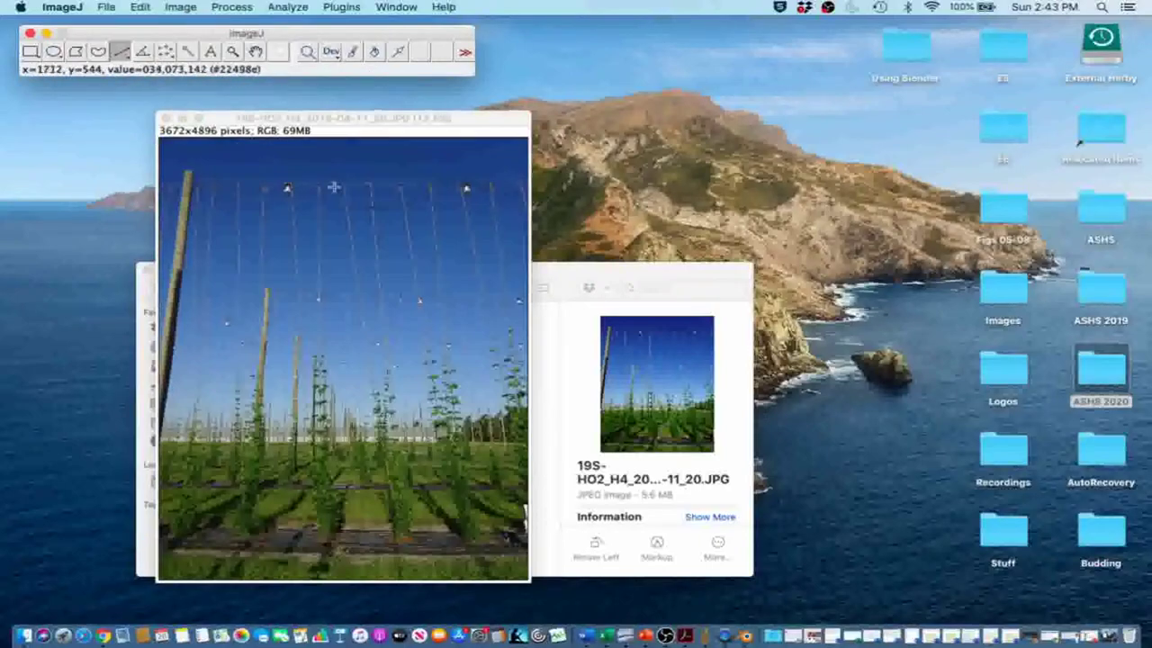
{"action": "left_click", "coordinate": [303, 182]}
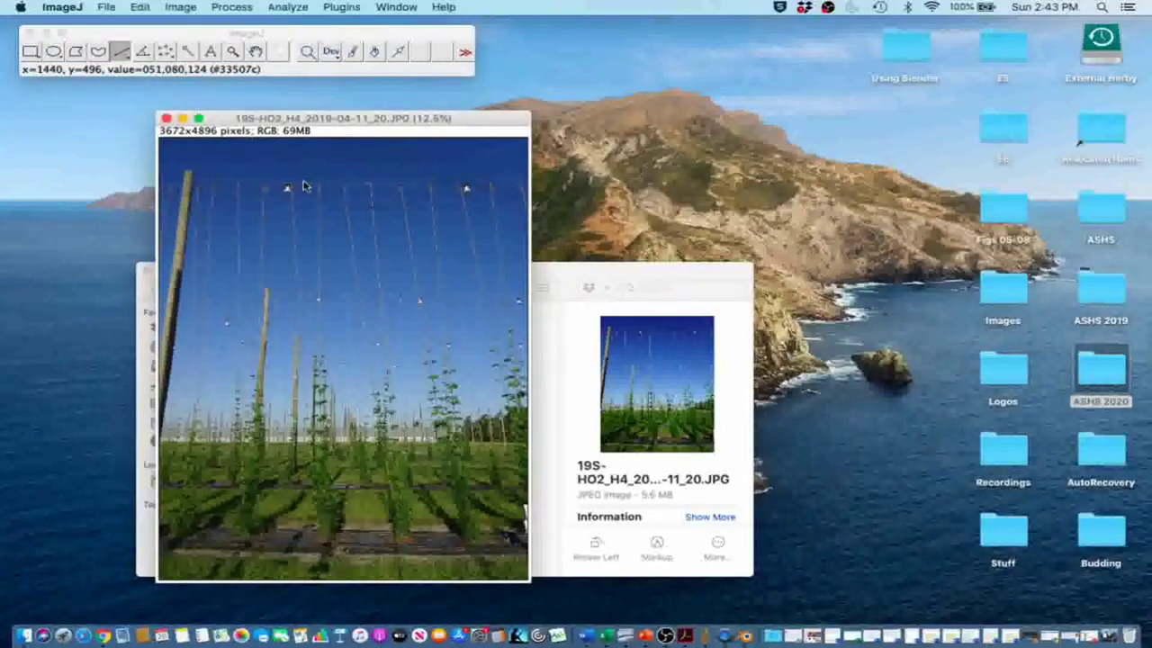
{"action": "left_click", "coordinate": [303, 185]}
{"action": "left_click_drag", "start_coordinate": [303, 186], "coordinate": [324, 542]}
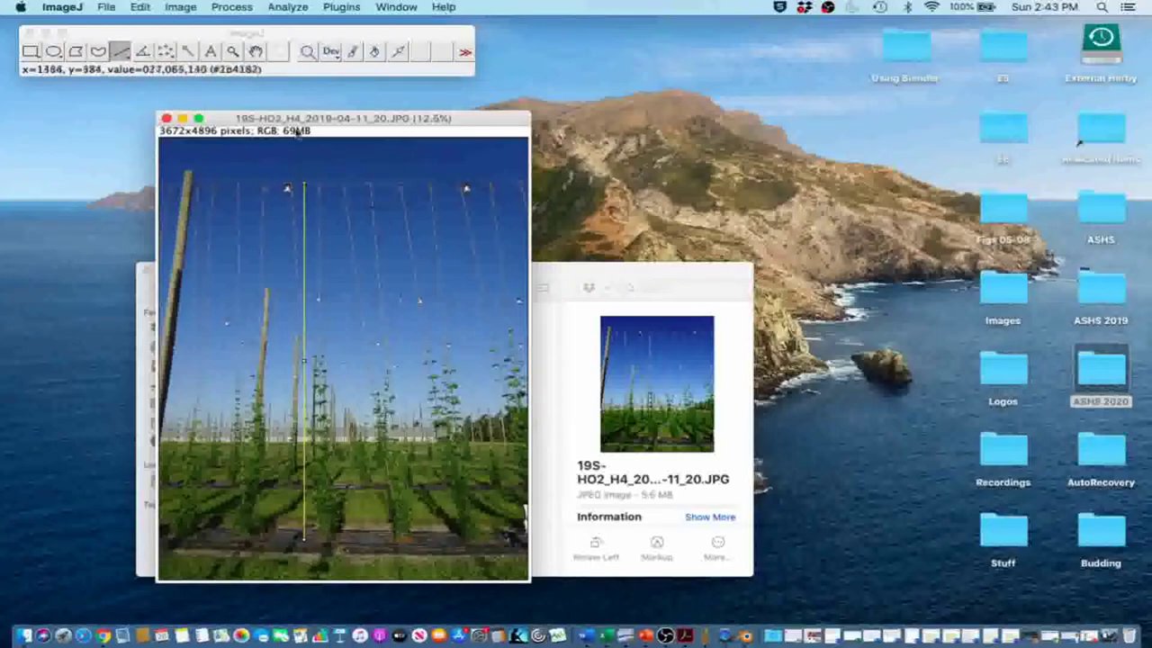
- Set Scale with known distance 579.12 and unit cm, giving 6.8241 pixels/cm
{"action": "left_click", "coordinate": [301, 7]}
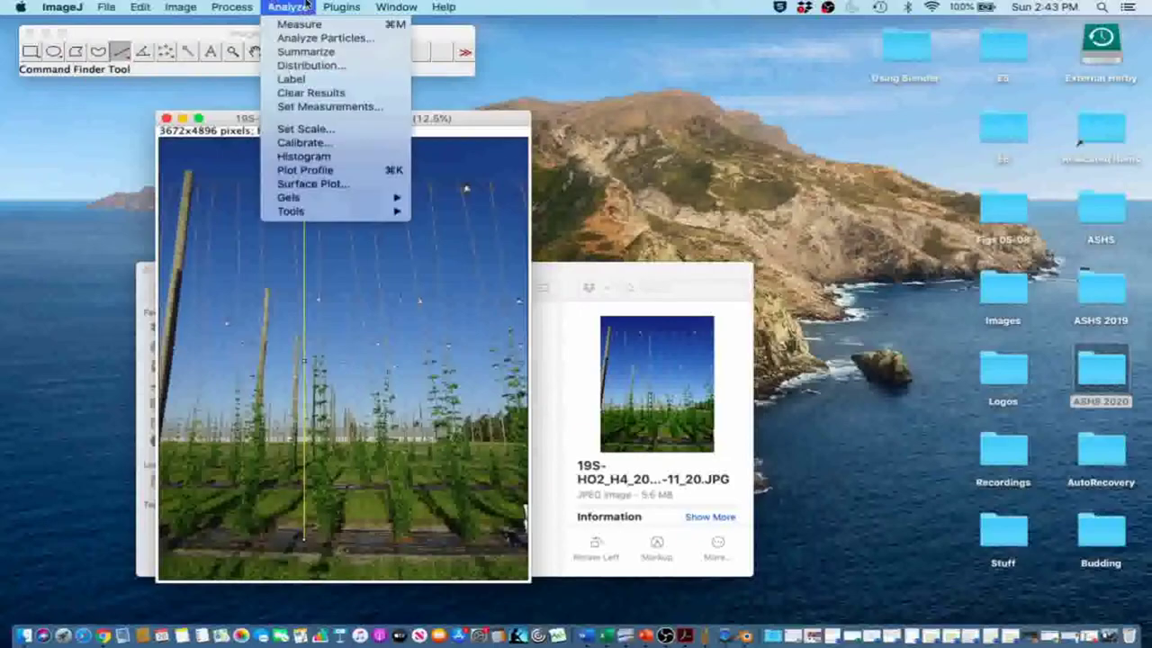
{"action": "left_click", "coordinate": [302, 129]}
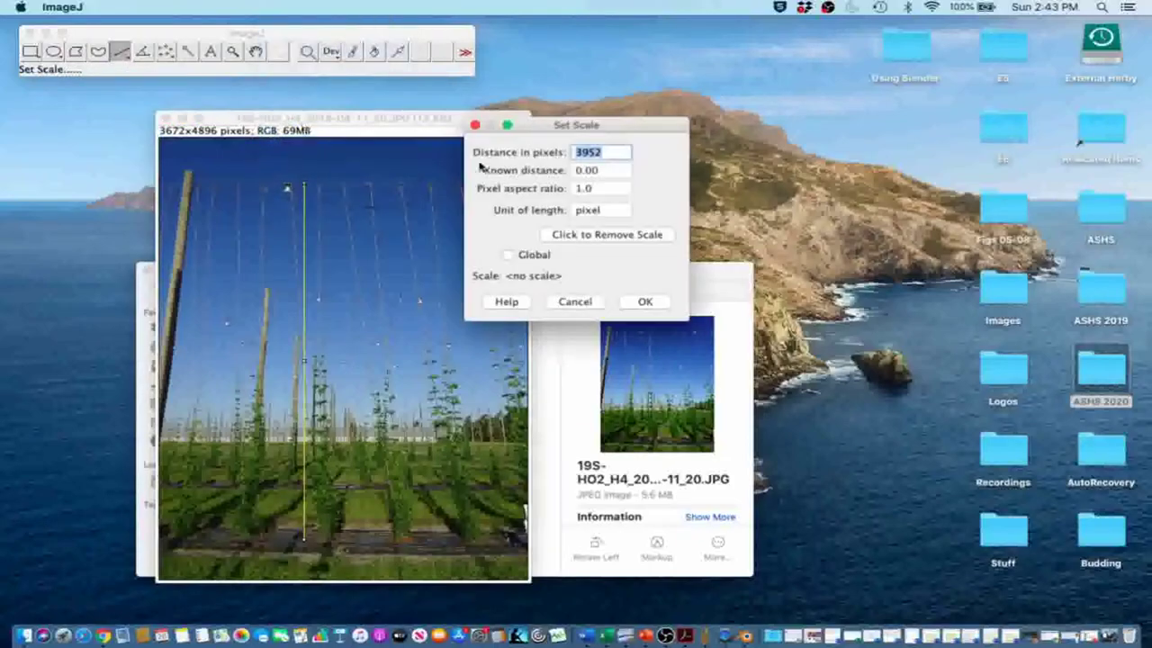
{"action": "left_click", "coordinate": [594, 170]}
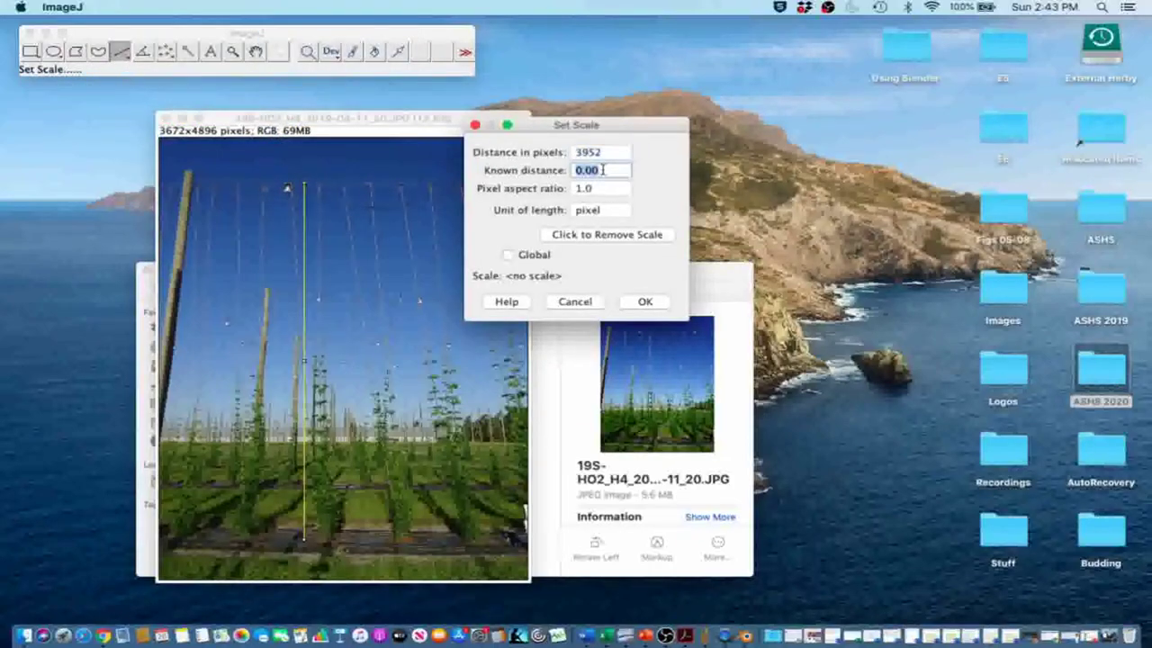
{"action": "type", "text": "579."}
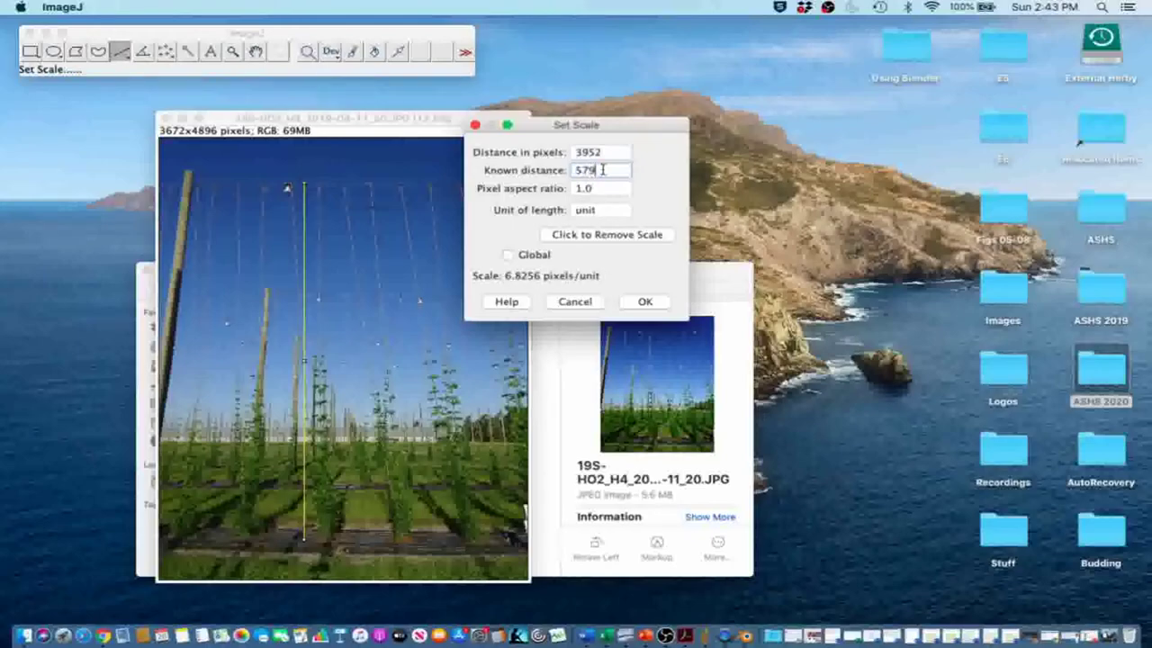
{"action": "type", "text": "12"}
{"action": "left_click", "coordinate": [602, 210]}
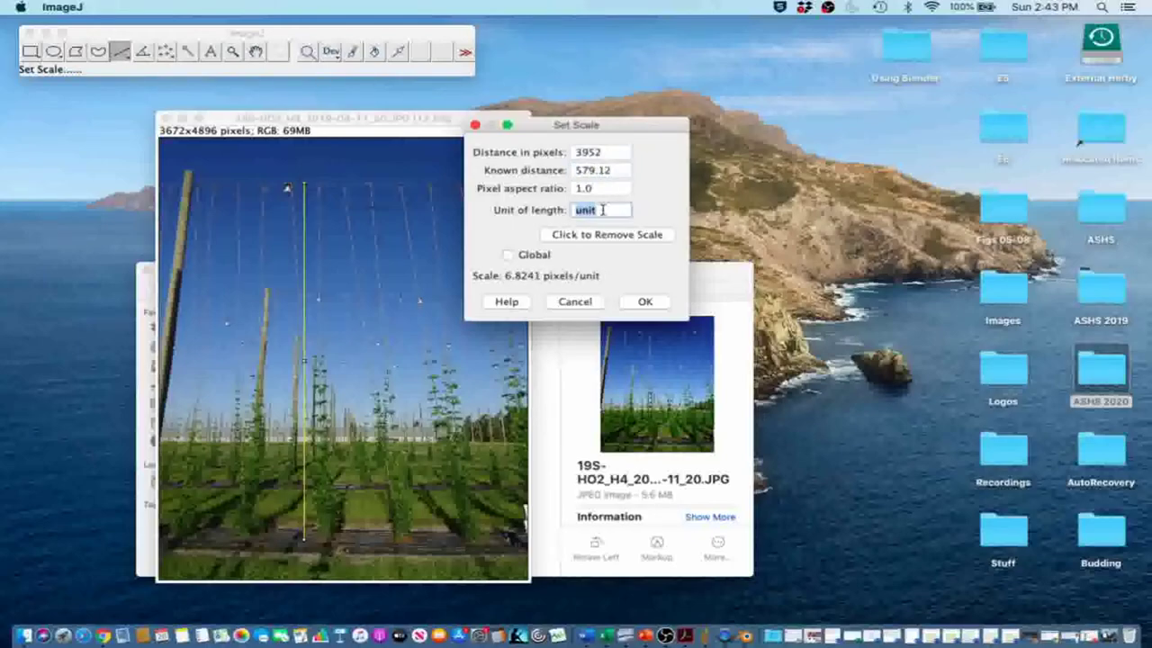
{"action": "type", "text": "cm"}
{"action": "left_click", "coordinate": [642, 302]}
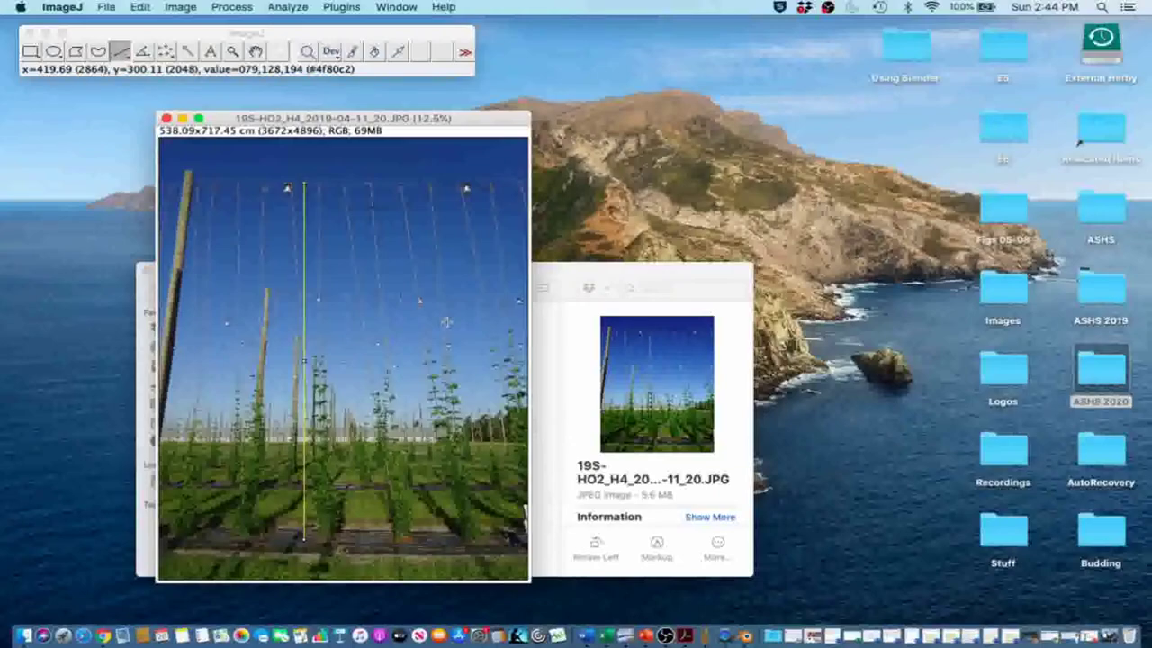
- Draw a vertical line of roughly 350 cm along a hop bine down to the ground
{"action": "key", "text": "plus"}
{"action": "key", "text": "plus"}
{"action": "key", "text": "plus"}
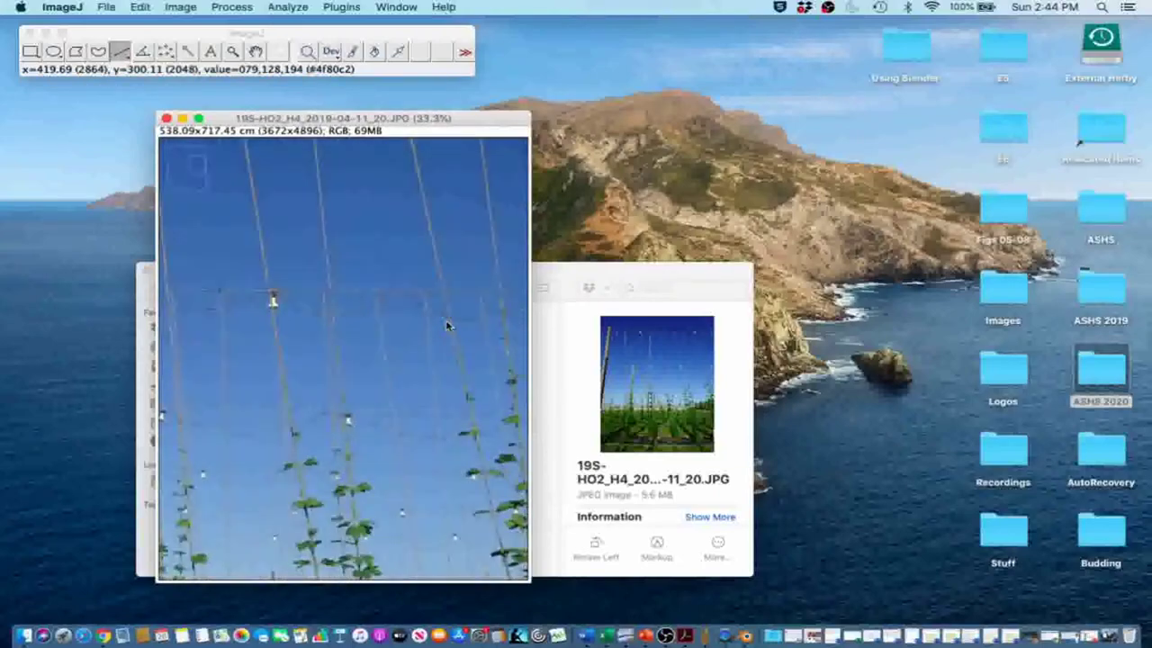
{"action": "key", "text": "plus"}
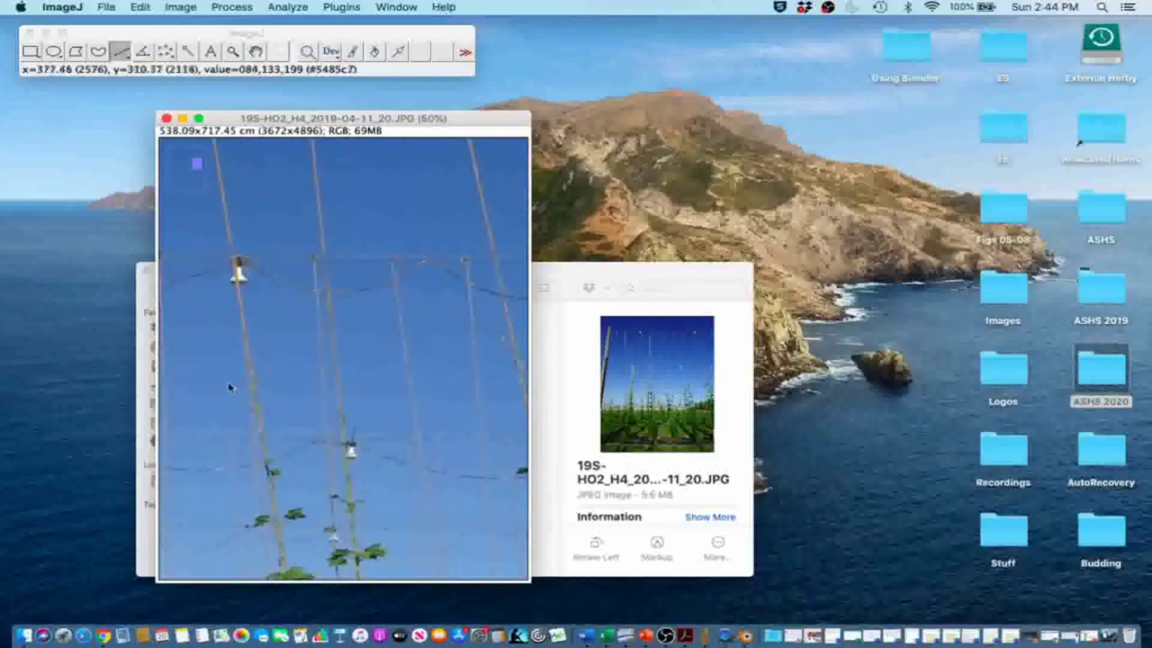
{"action": "left_click_drag", "start_coordinate": [260, 375], "coordinate": [436, 531]}
{"action": "key", "text": "minus"}
{"action": "key", "text": "minus"}
{"action": "key", "text": "minus"}
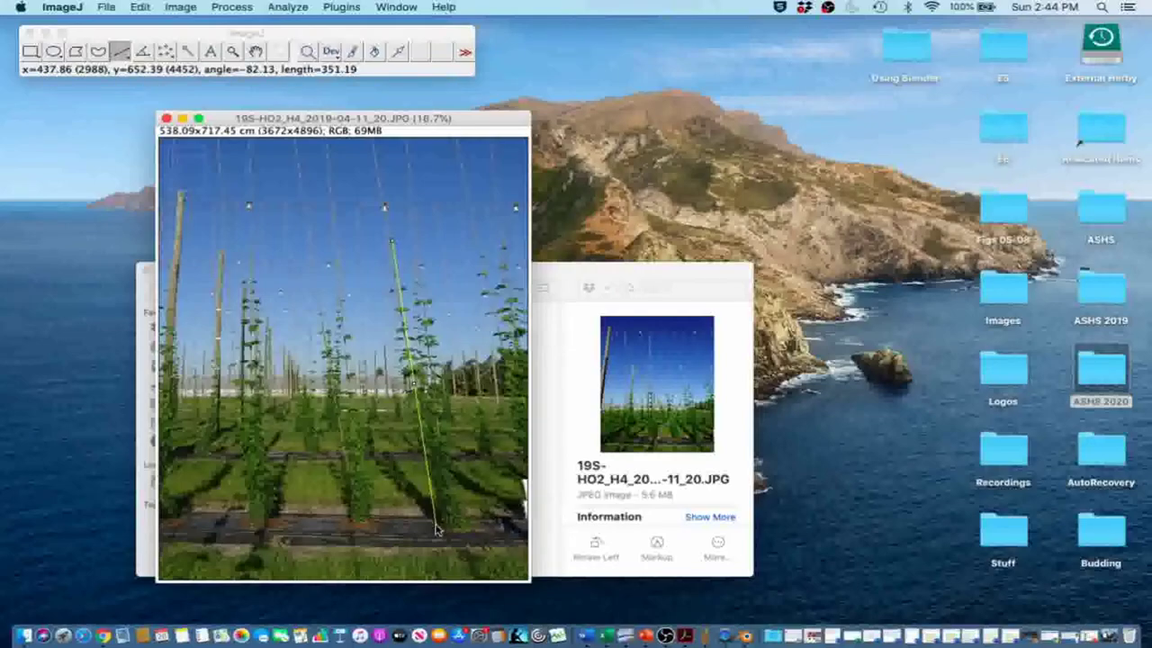
{"action": "left_click_drag", "start_coordinate": [436, 531], "coordinate": [400, 531]}
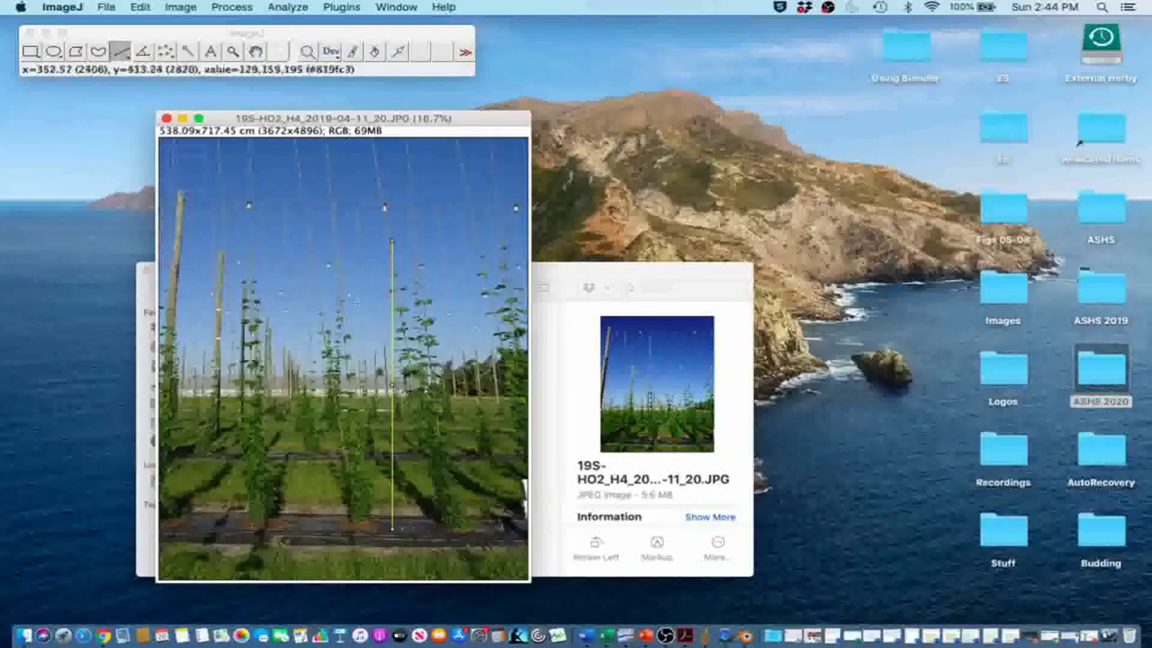
- Measure the line twice, recording length 351.399 and angle −90 in the Results table
{"action": "left_click", "coordinate": [285, 5]}
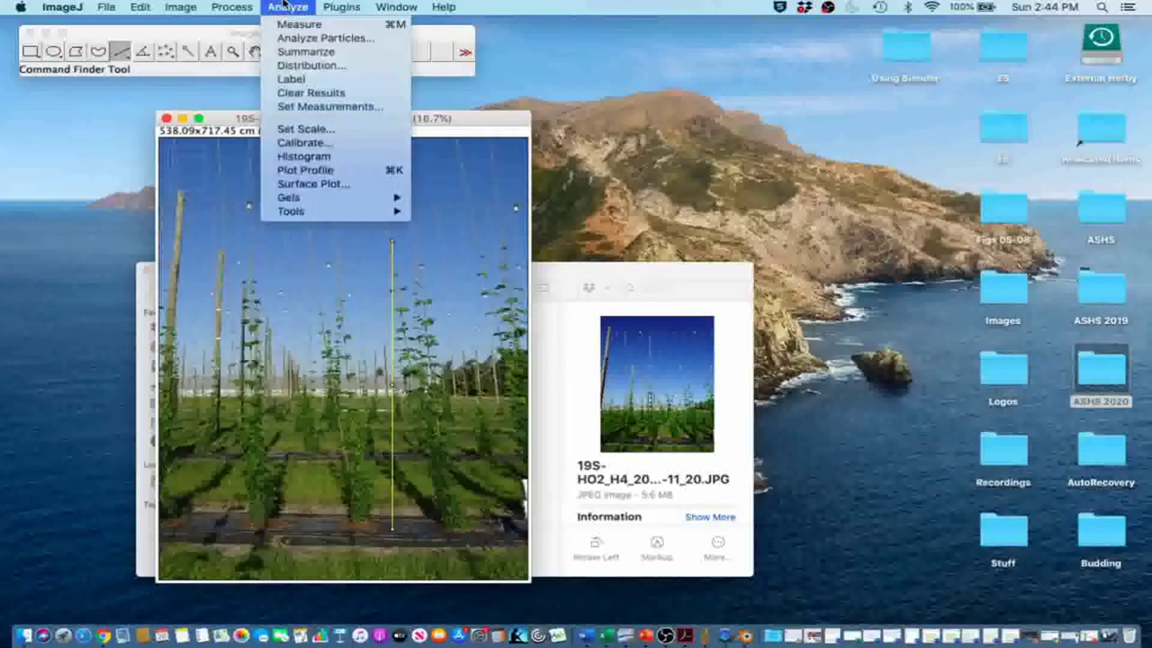
{"action": "left_click", "coordinate": [297, 24]}
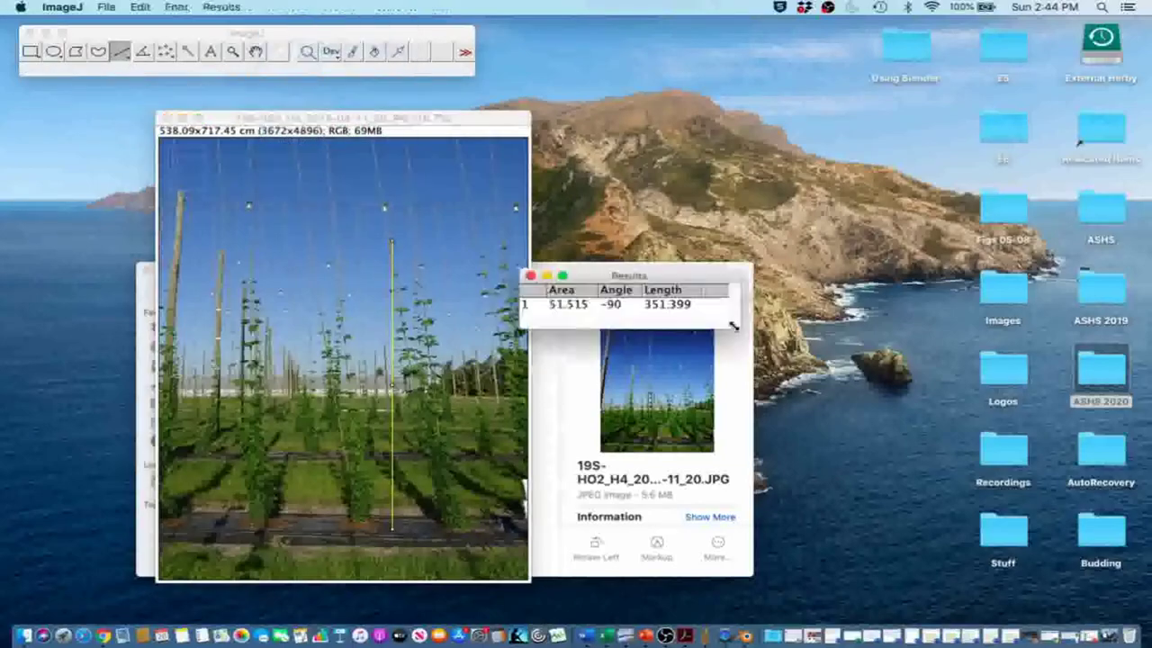
{"action": "left_click", "coordinate": [276, 123]}
{"action": "key", "text": "super+m"}
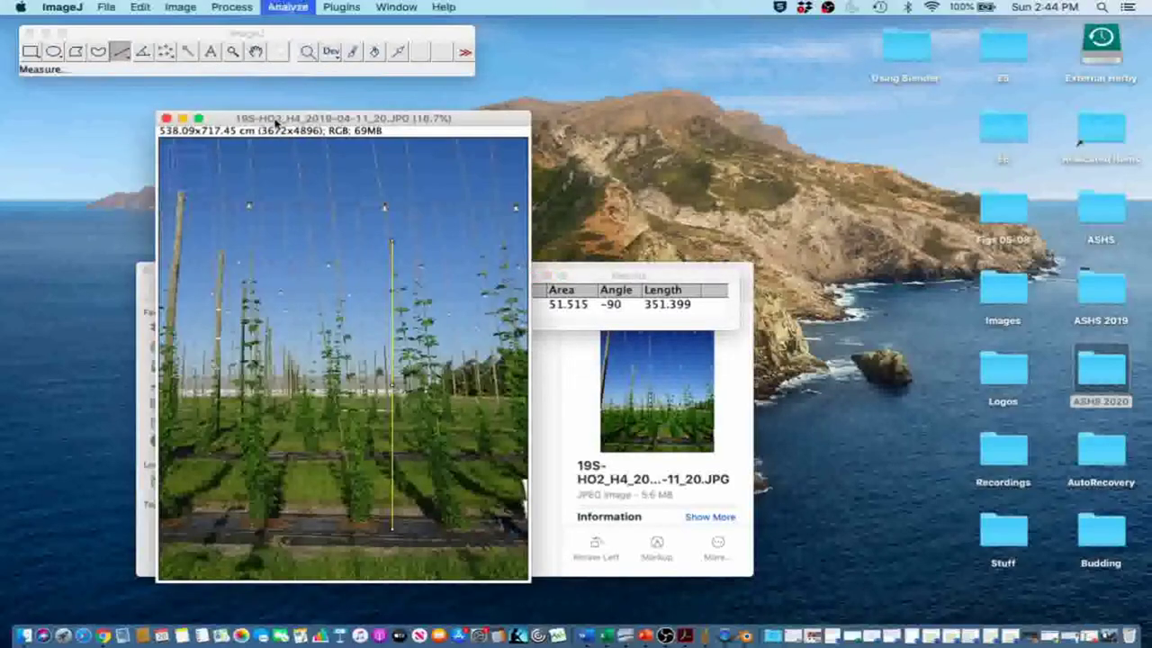
{"action": "left_click", "coordinate": [600, 282]}
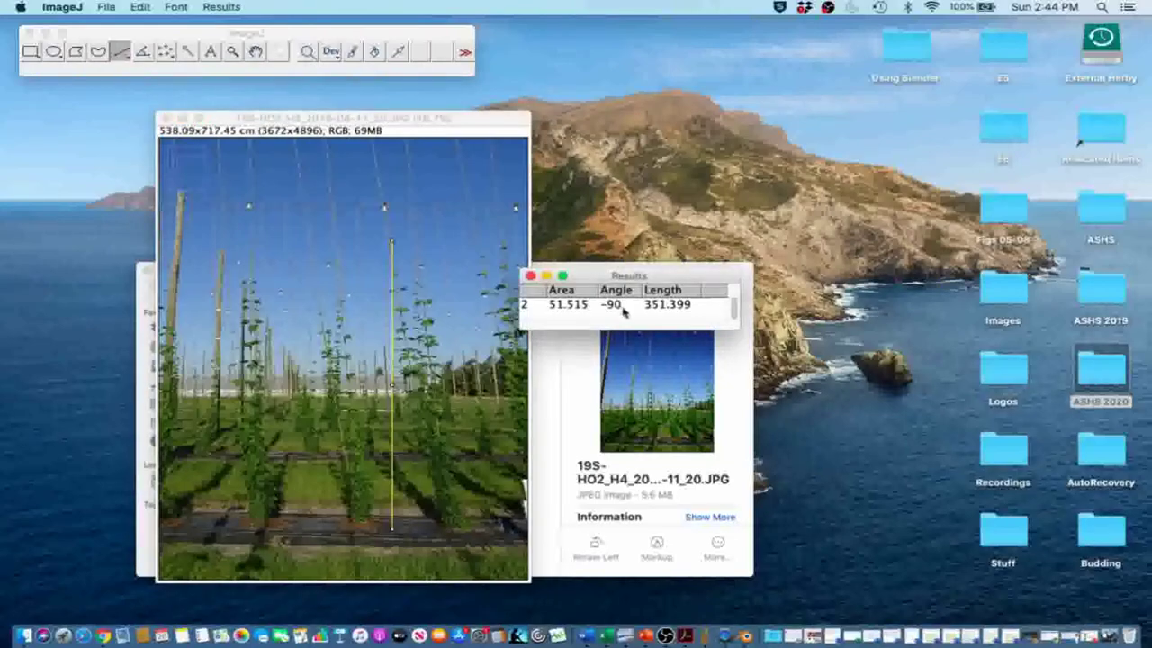
{"action": "scroll", "coordinate": [612, 312], "scroll_direction": "up", "scroll_amount": 1}
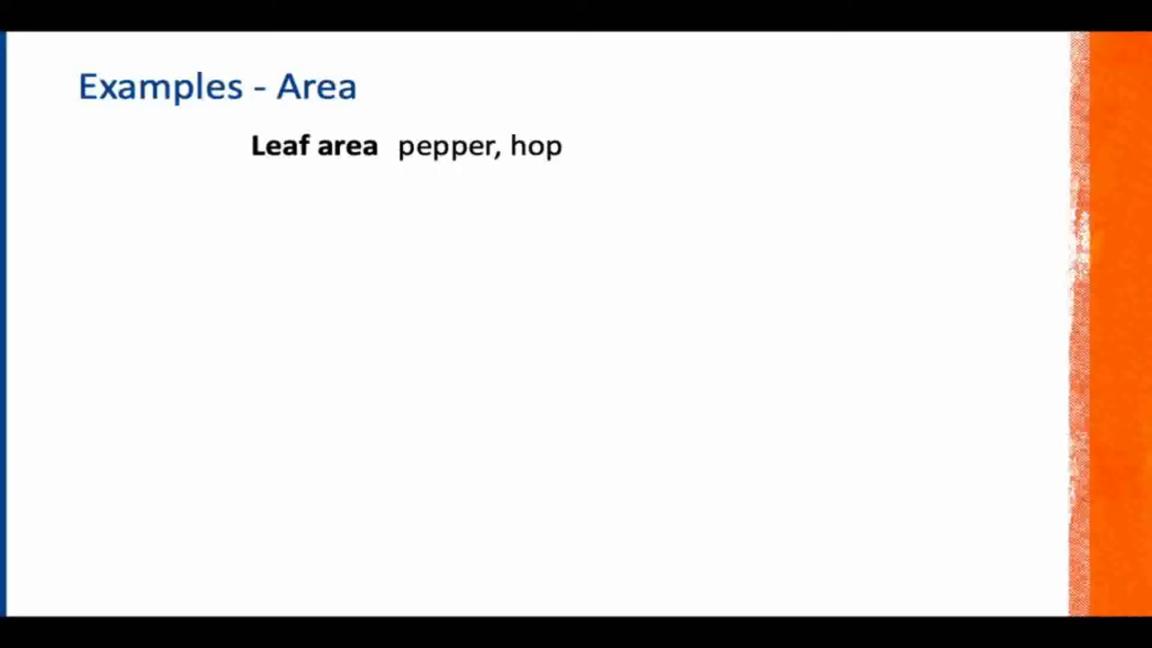
- Advance the slide to show the Canopy area line: strawberry, artichoke, pepper and tomato
{"action": "key", "text": "Right"}
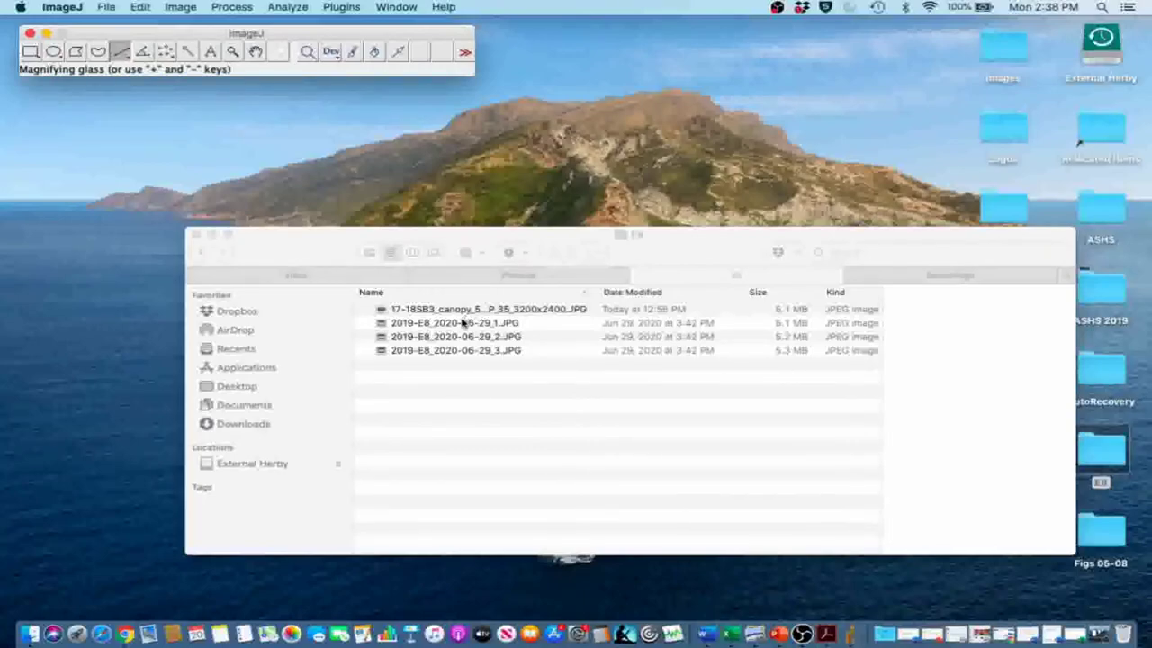
- Load the 3200x2400 strawberry canopy photo and draw a roughly 1324-pixel vertical line across the bed
{"action": "left_click_drag", "start_coordinate": [438, 312], "coordinate": [270, 67]}
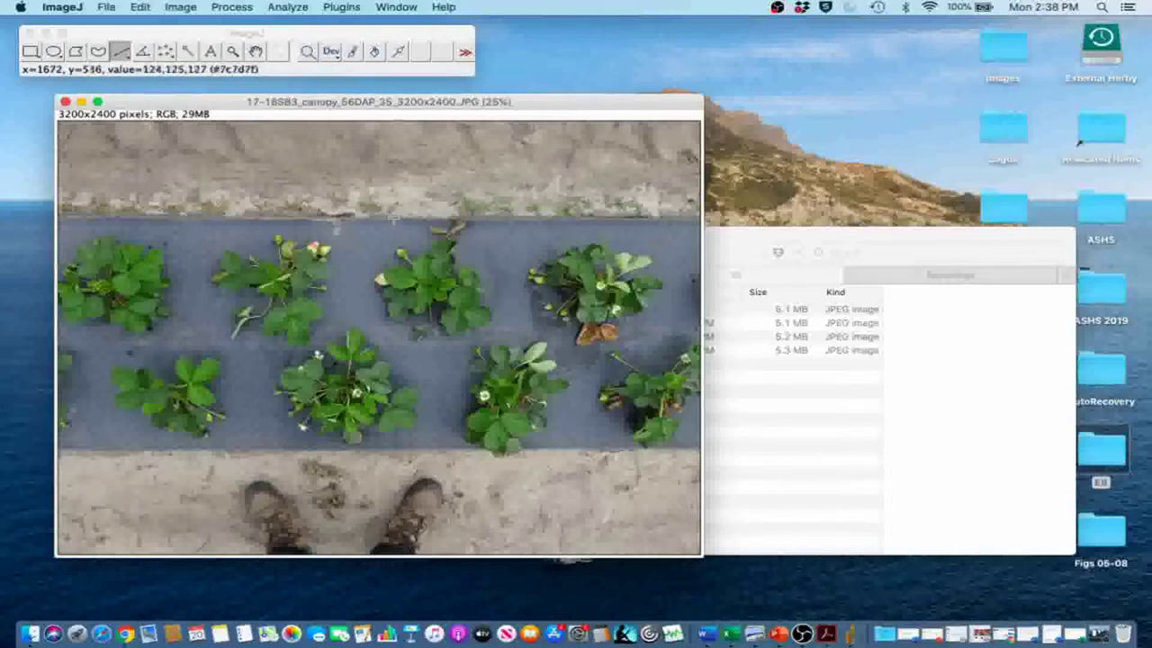
{"action": "left_click_drag", "start_coordinate": [394, 218], "coordinate": [396, 450]}
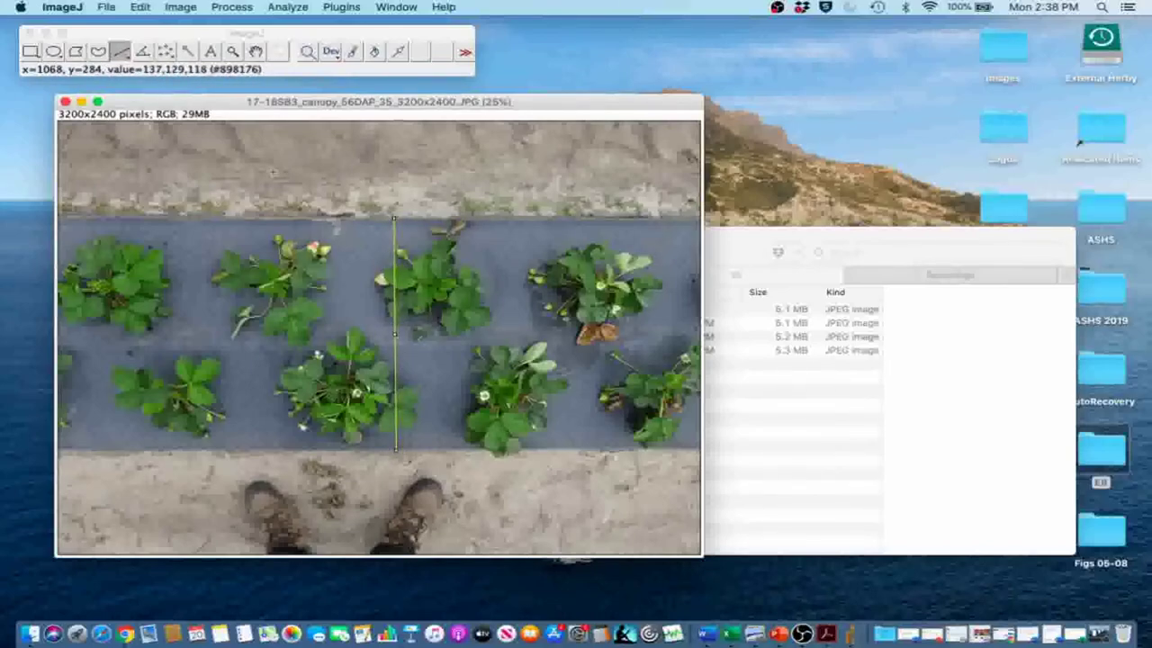
- Set Scale with known distance 71.12 and unit cm, giving 18.1110 pixels/cm
{"action": "left_click", "coordinate": [273, 6]}
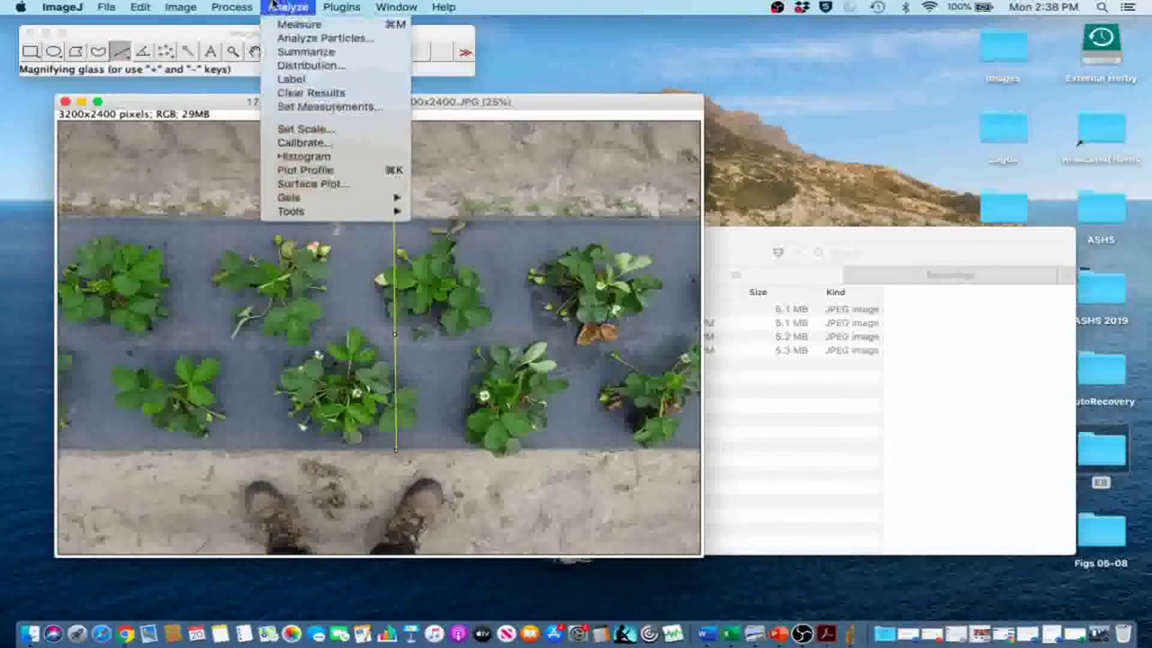
{"action": "left_click", "coordinate": [293, 129]}
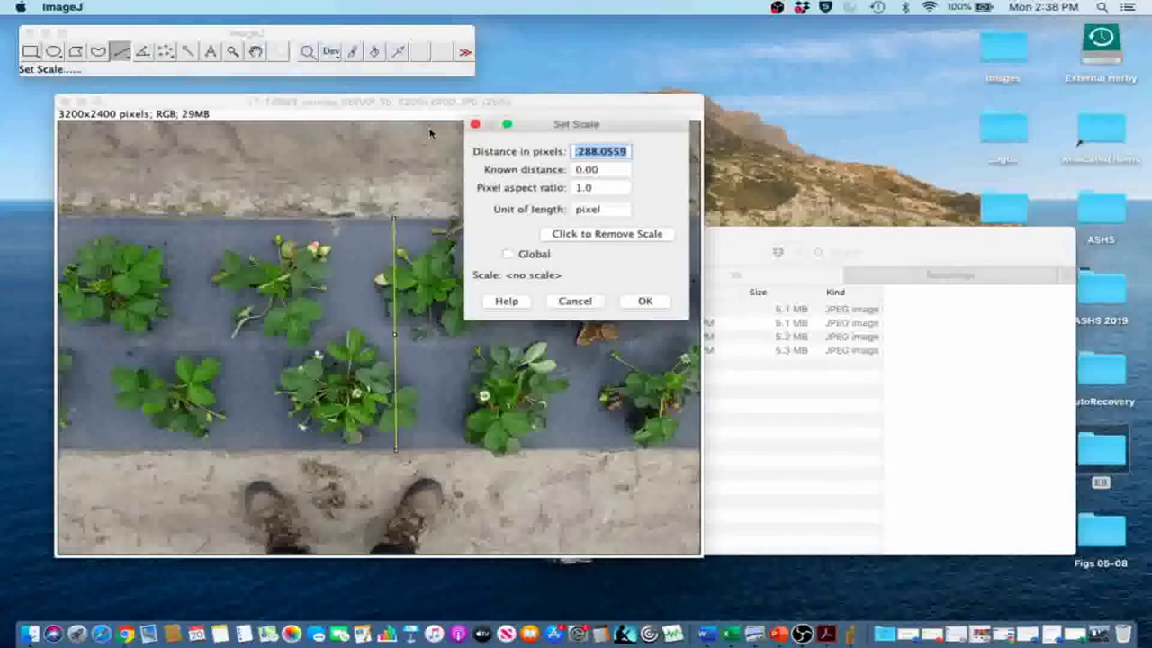
{"action": "left_click", "coordinate": [591, 174]}
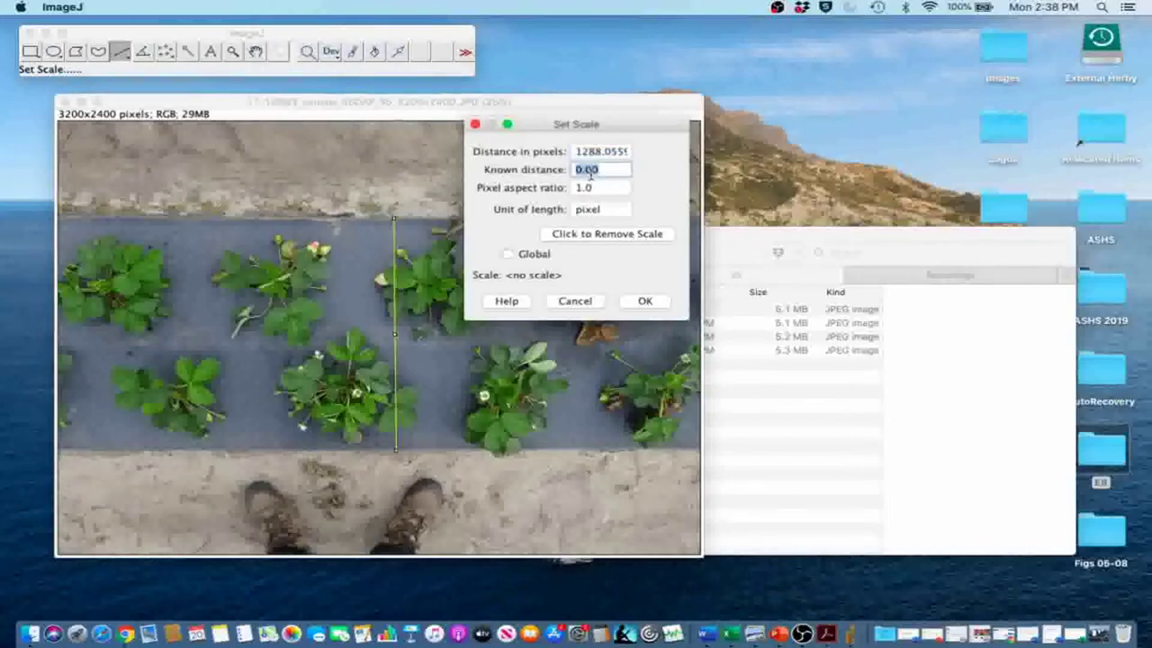
{"action": "type", "text": "71"}
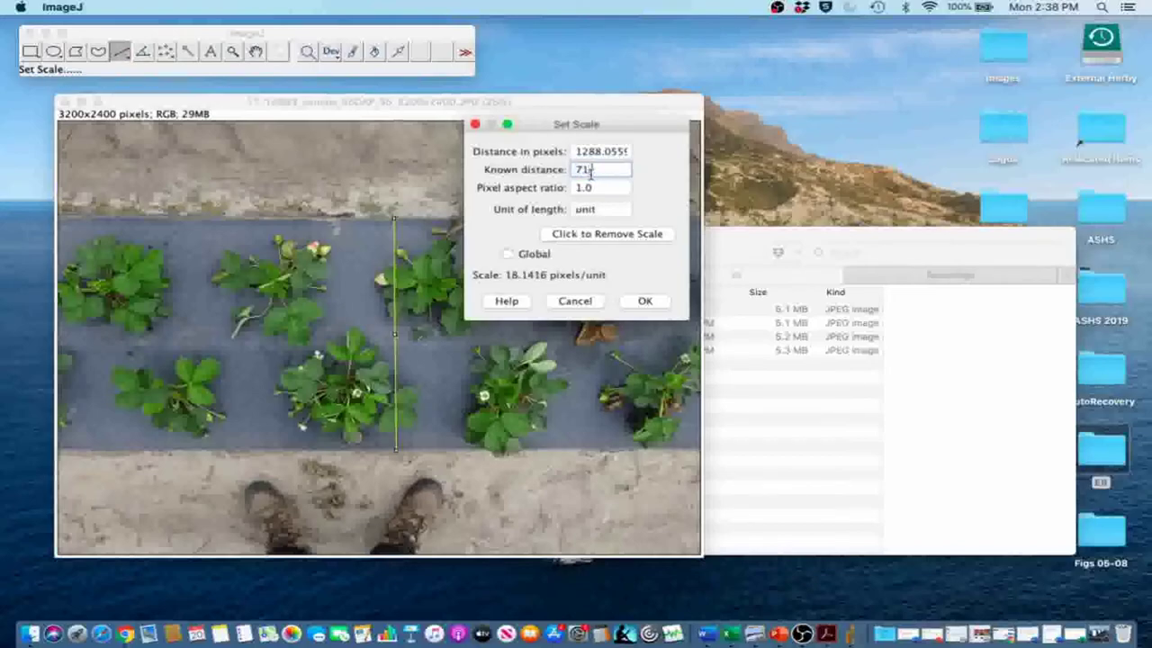
{"action": "type", "text": ".12"}
{"action": "left_click", "coordinate": [596, 208]}
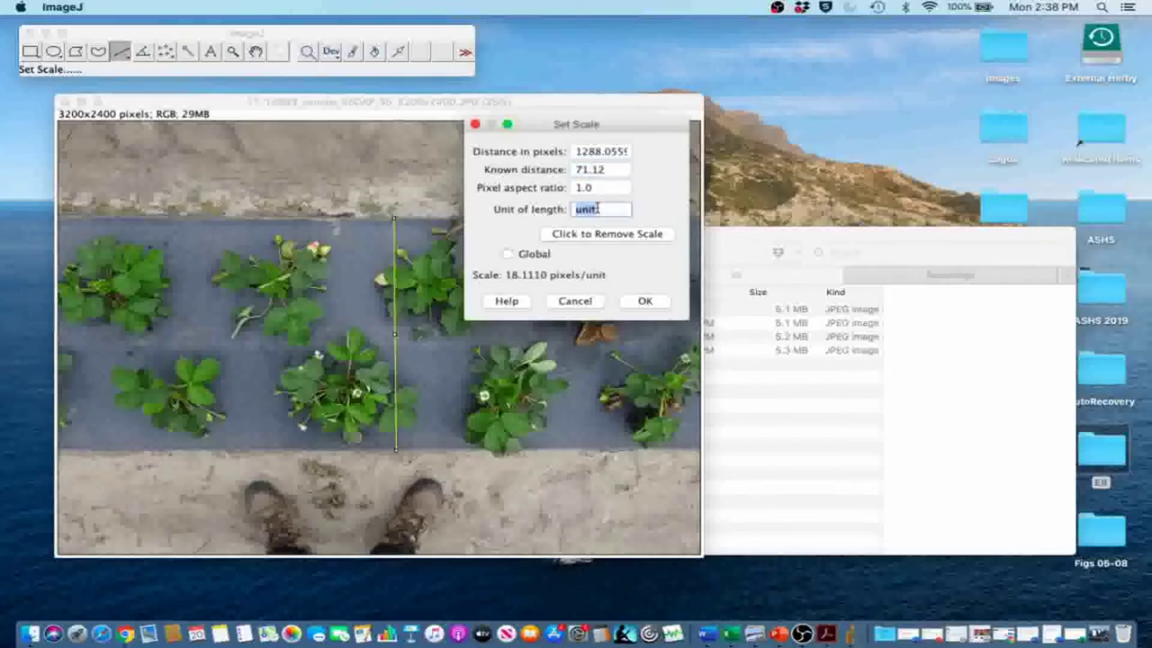
{"action": "type", "text": "cm"}
{"action": "left_click", "coordinate": [644, 303]}
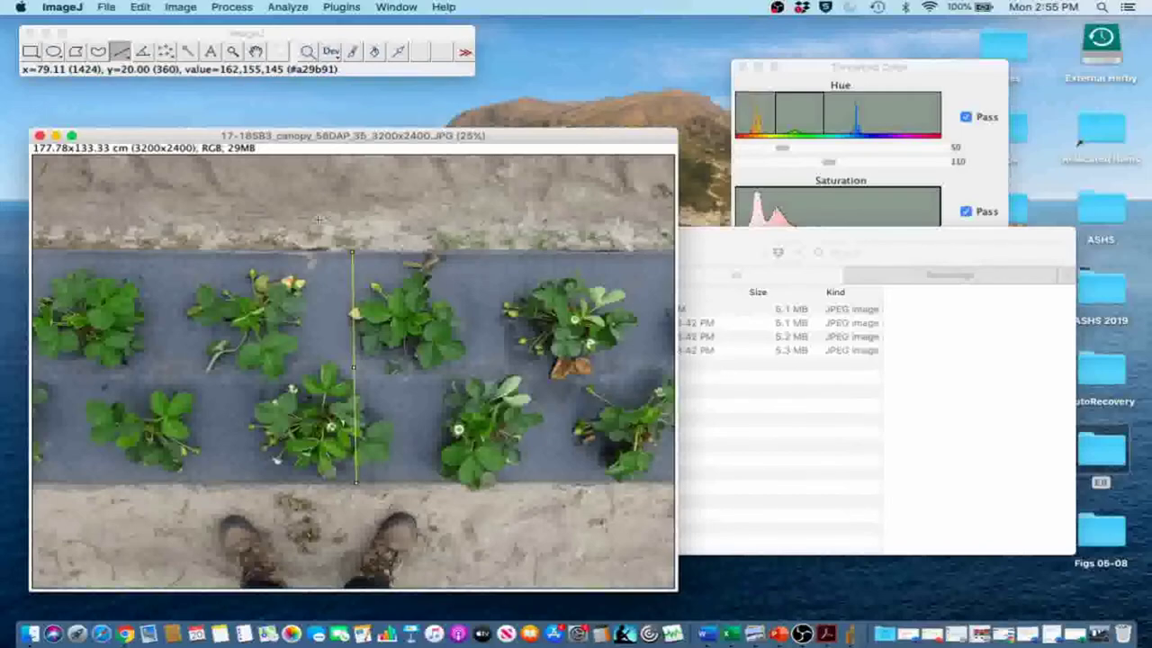
- Colour-threshold the green plants at hue 50–110, brightness 21–255, and make them a selection
{"action": "left_click", "coordinate": [181, 7]}
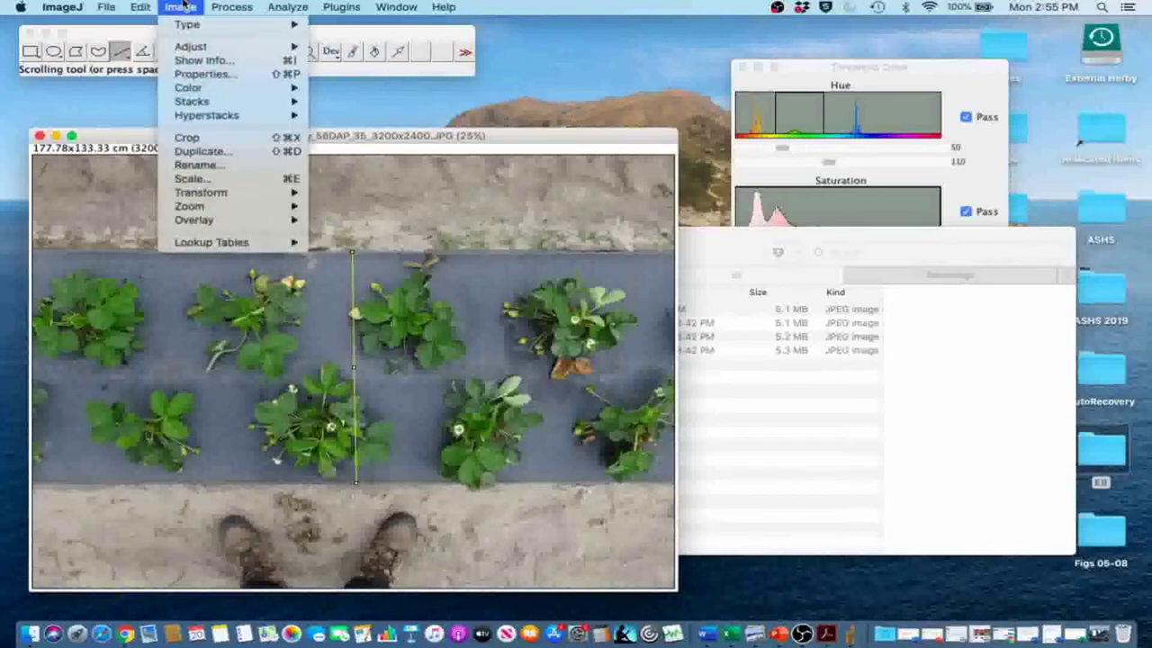
{"action": "mouse_move", "coordinate": [191, 45]}
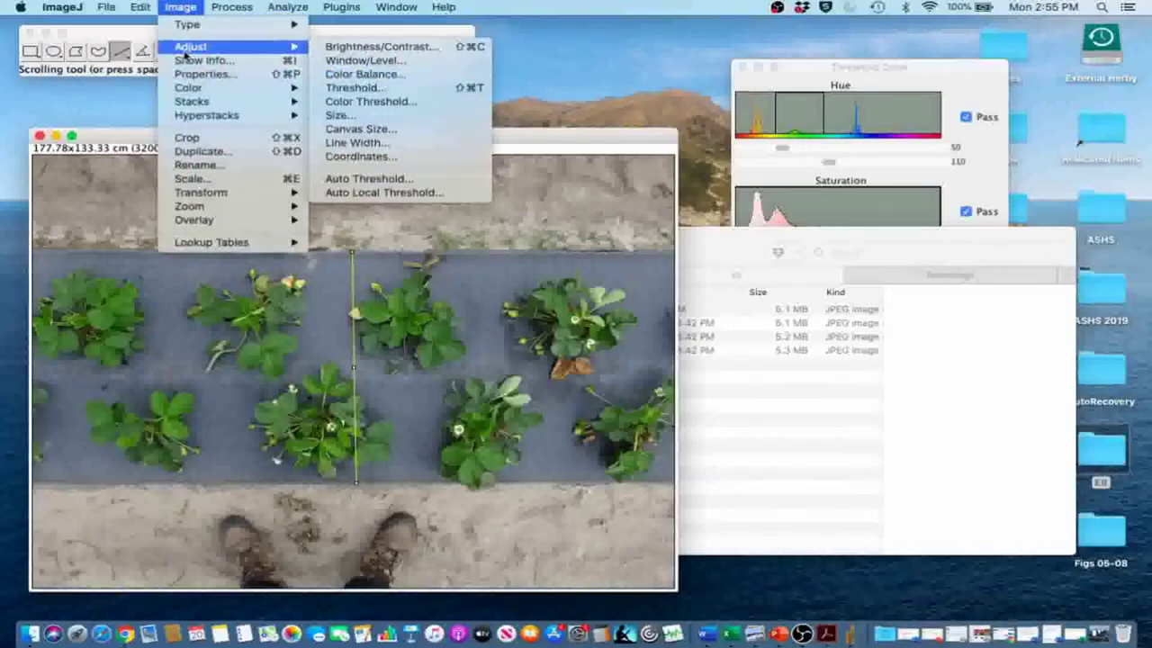
{"action": "left_click", "coordinate": [357, 105]}
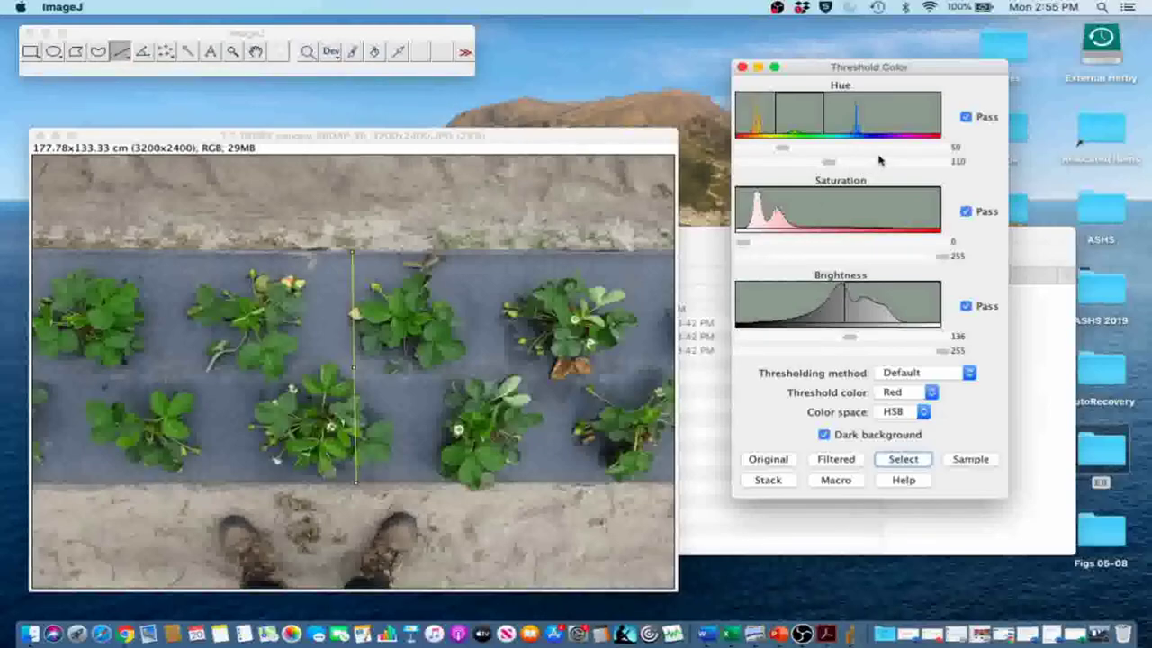
{"action": "left_click_drag", "start_coordinate": [832, 68], "coordinate": [798, 67]}
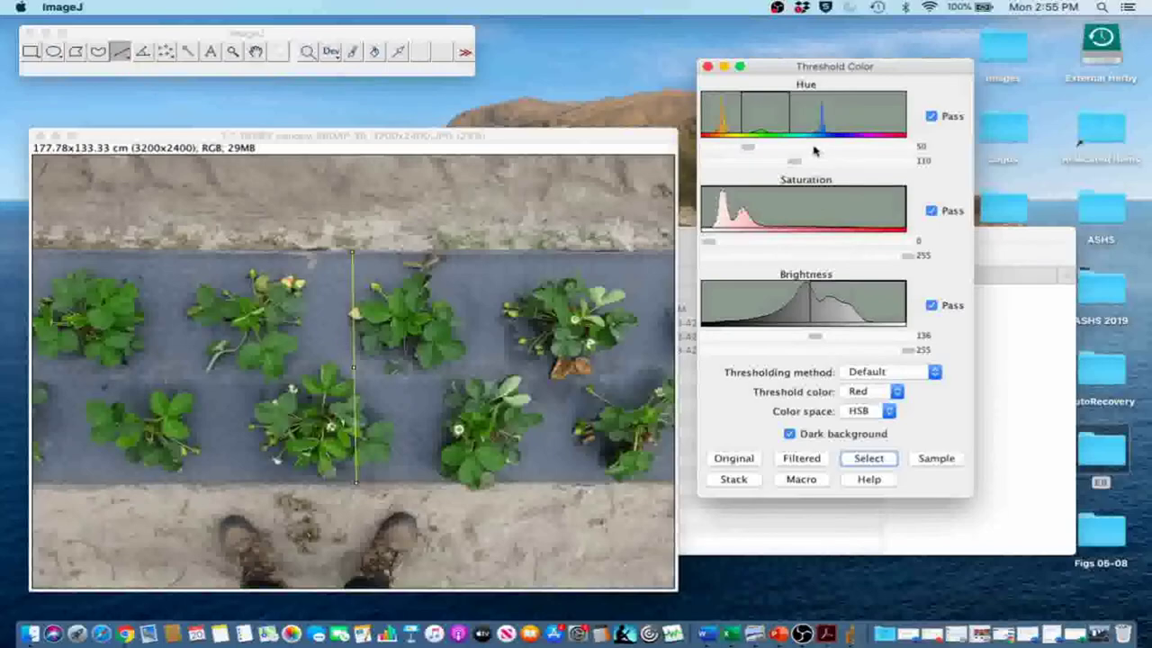
{"action": "left_click", "coordinate": [781, 164]}
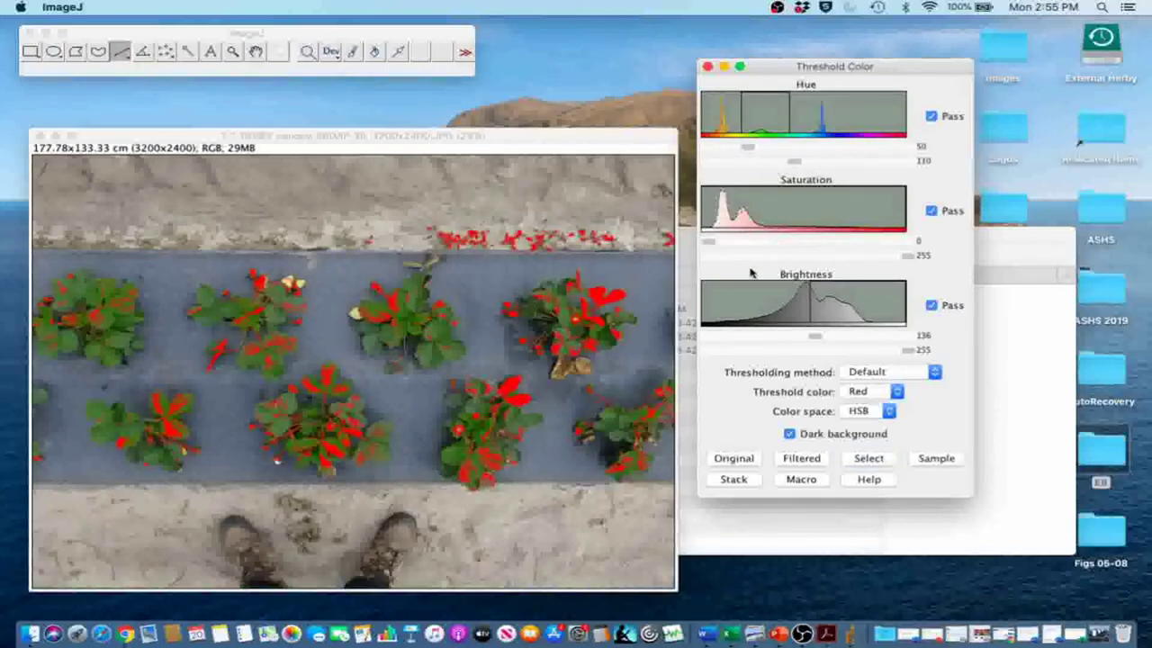
{"action": "left_click", "coordinate": [725, 337]}
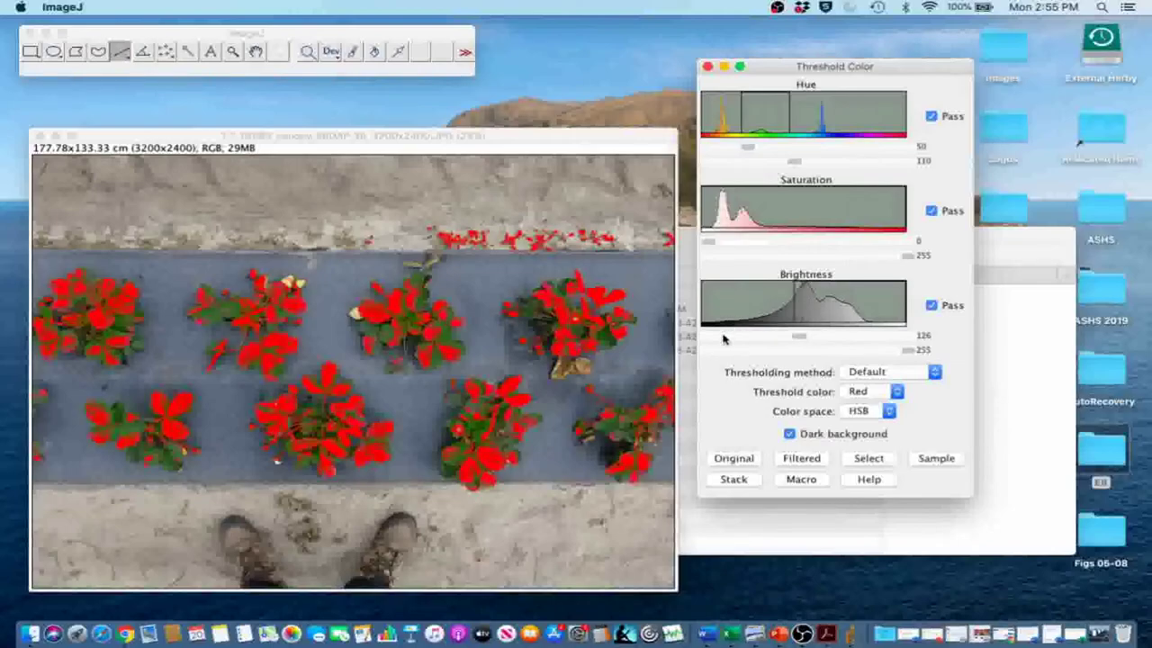
{"action": "left_click_drag", "start_coordinate": [767, 336], "coordinate": [727, 336]}
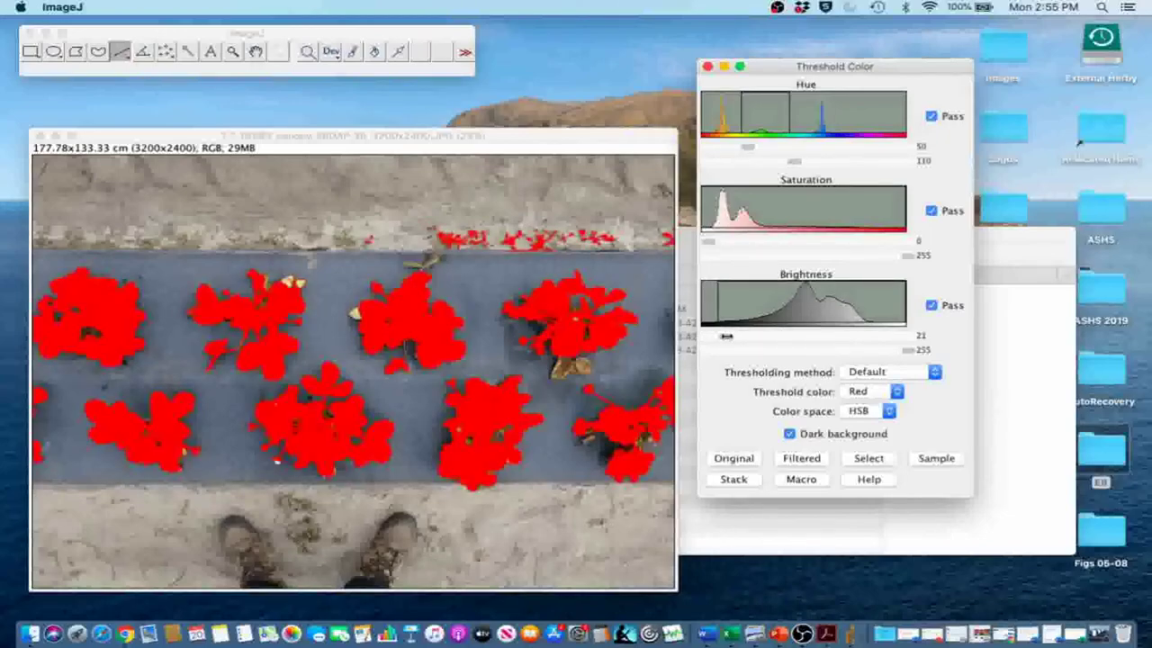
{"action": "left_click", "coordinate": [869, 458]}
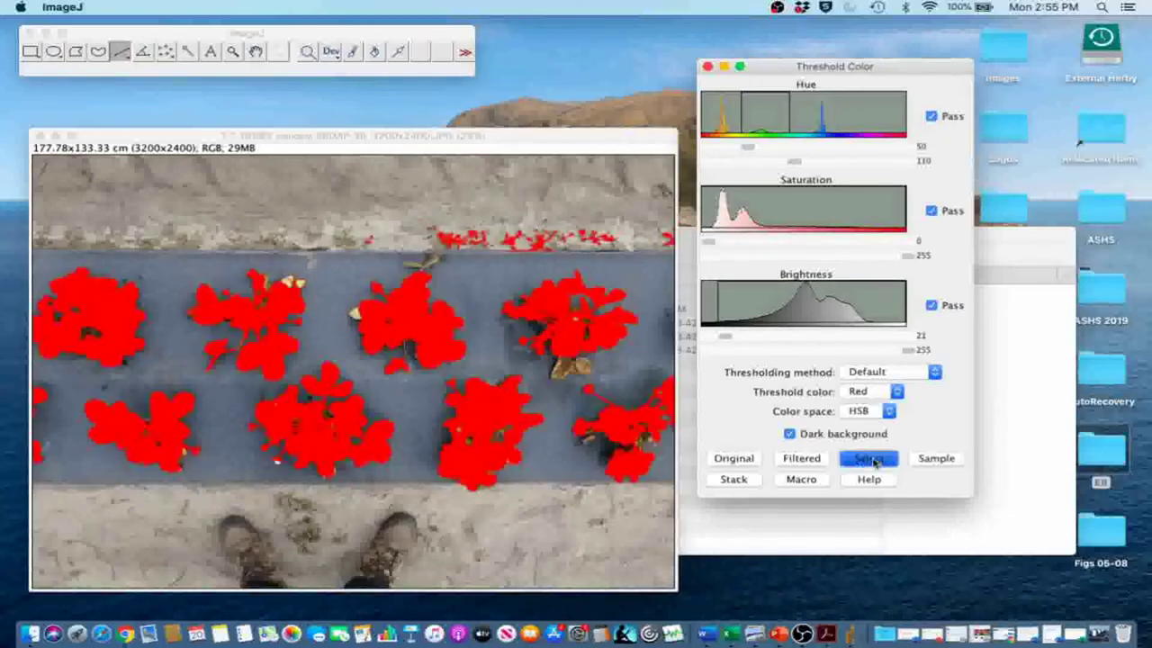
- Convert the strawberry plant selection into a binary black-and-white image
{"action": "left_click", "coordinate": [229, 137]}
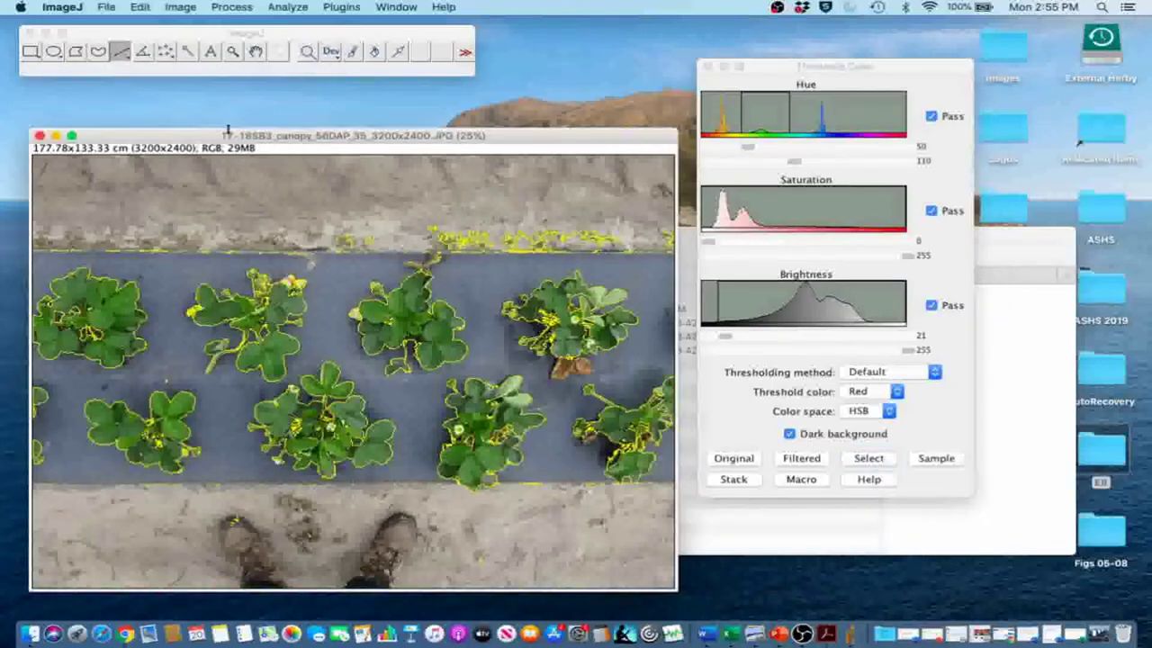
{"action": "left_click", "coordinate": [232, 7]}
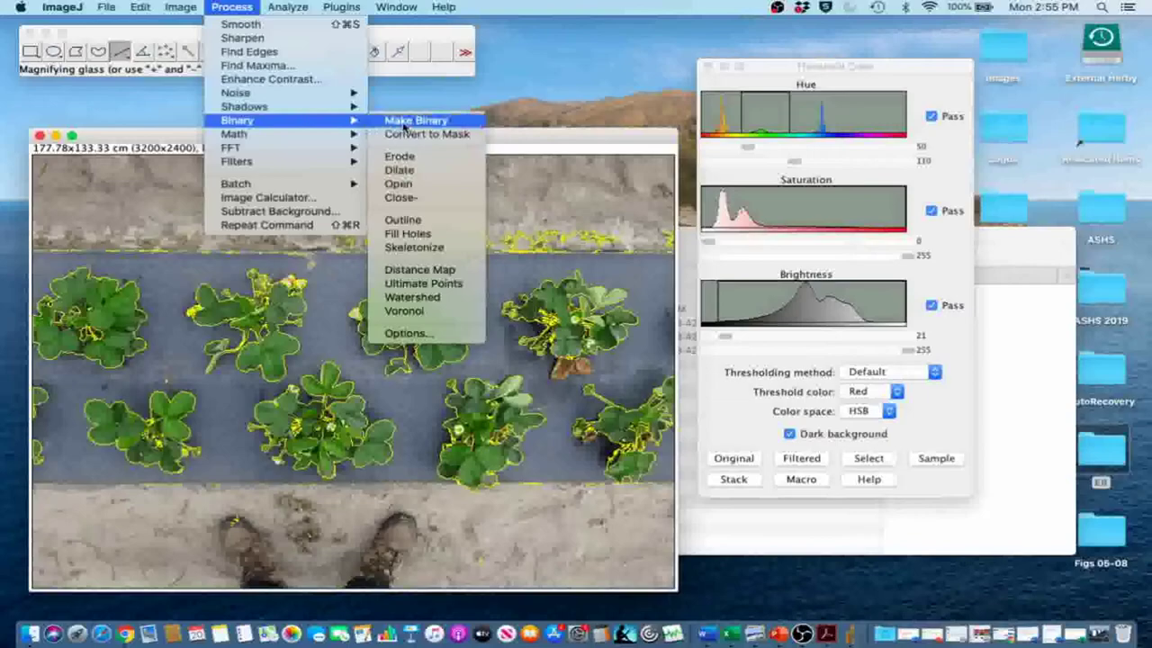
{"action": "left_click", "coordinate": [404, 122]}
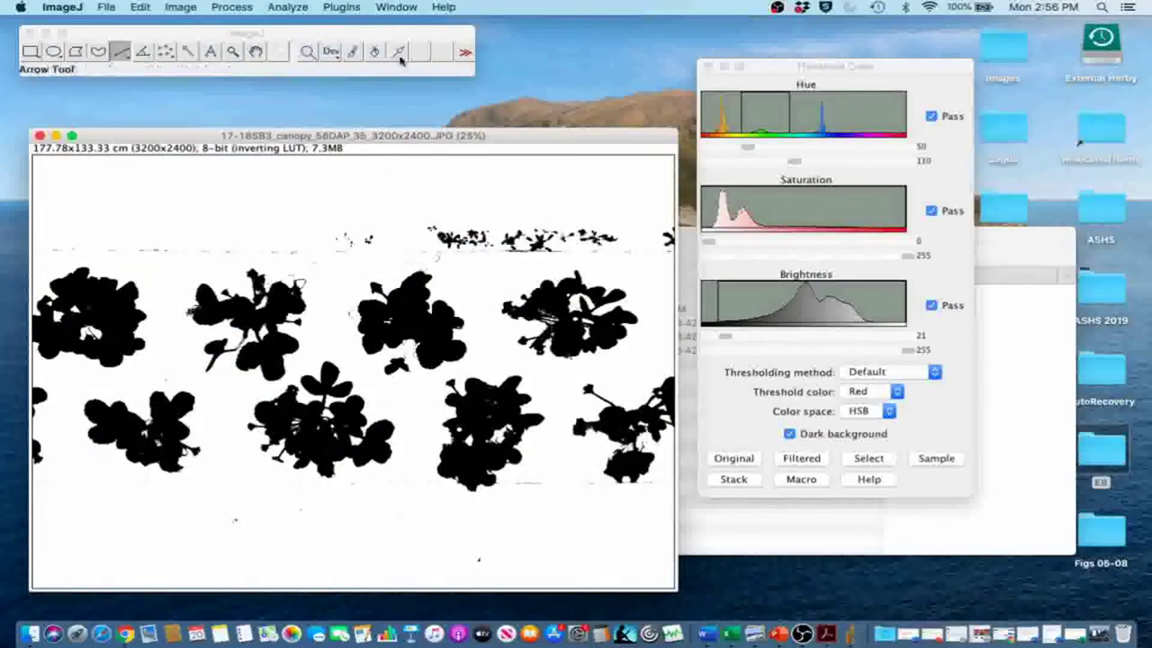
- Paint over the stray black specks at the top and bottom with a 50-pixel white paintbrush
{"action": "left_click", "coordinate": [352, 52]}
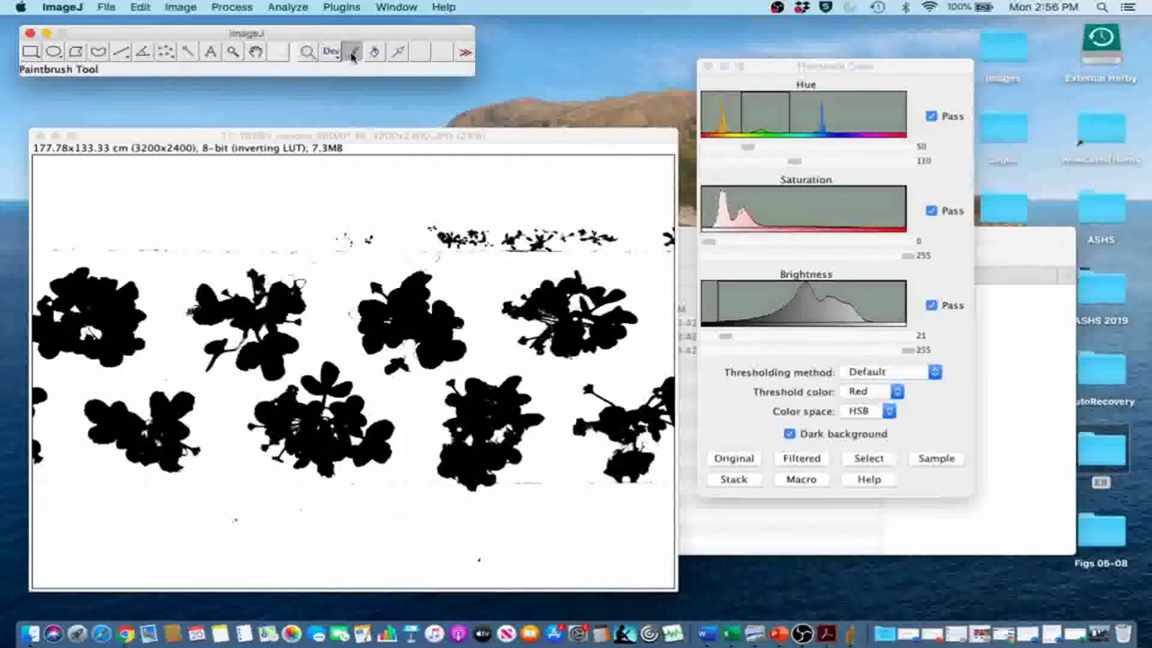
{"action": "double_click", "coordinate": [352, 54]}
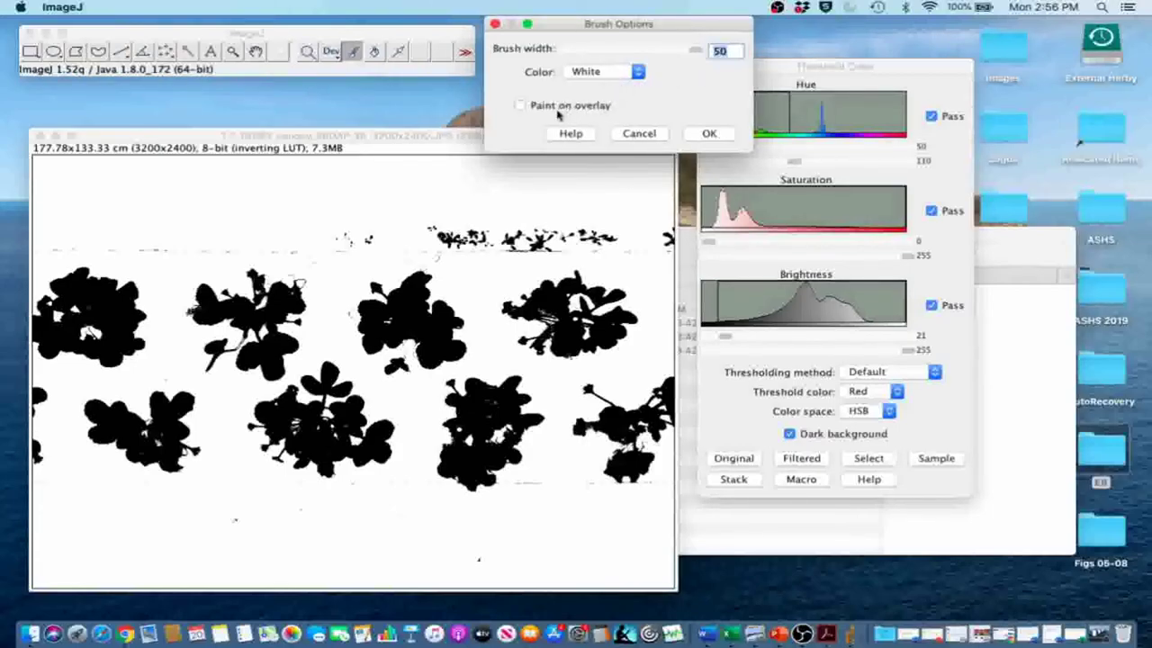
{"action": "left_click", "coordinate": [709, 134]}
{"action": "mouse_move", "coordinate": [430, 237]}
{"action": "left_mouse_down"}
{"action": "mouse_move", "coordinate": [463, 252]}
{"action": "mouse_move", "coordinate": [464, 237]}
{"action": "mouse_move", "coordinate": [557, 247]}
{"action": "mouse_move", "coordinate": [540, 253]}
{"action": "mouse_move", "coordinate": [675, 236]}
{"action": "left_mouse_up"}
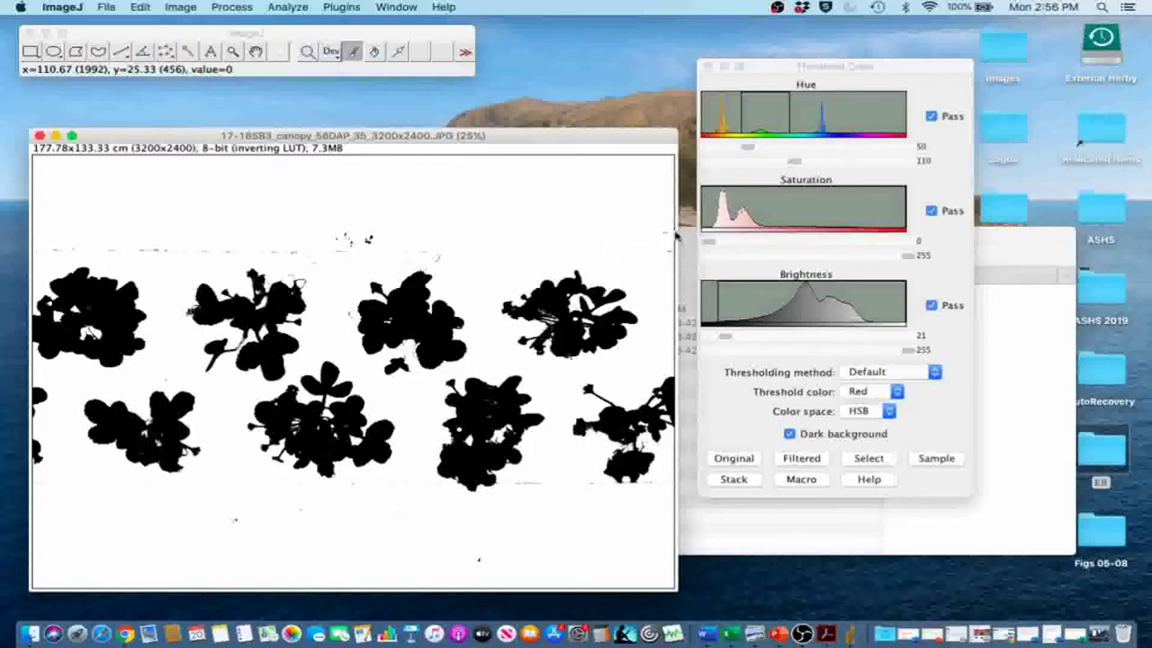
{"action": "left_click_drag", "start_coordinate": [369, 237], "coordinate": [340, 249]}
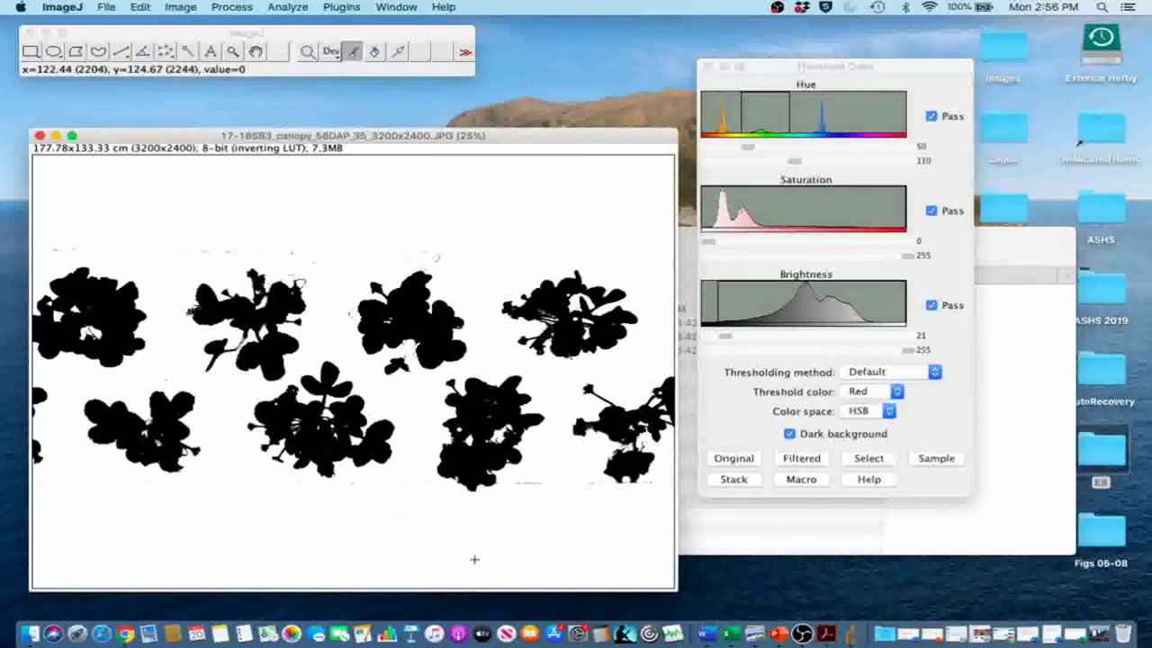
{"action": "left_click", "coordinate": [477, 558]}
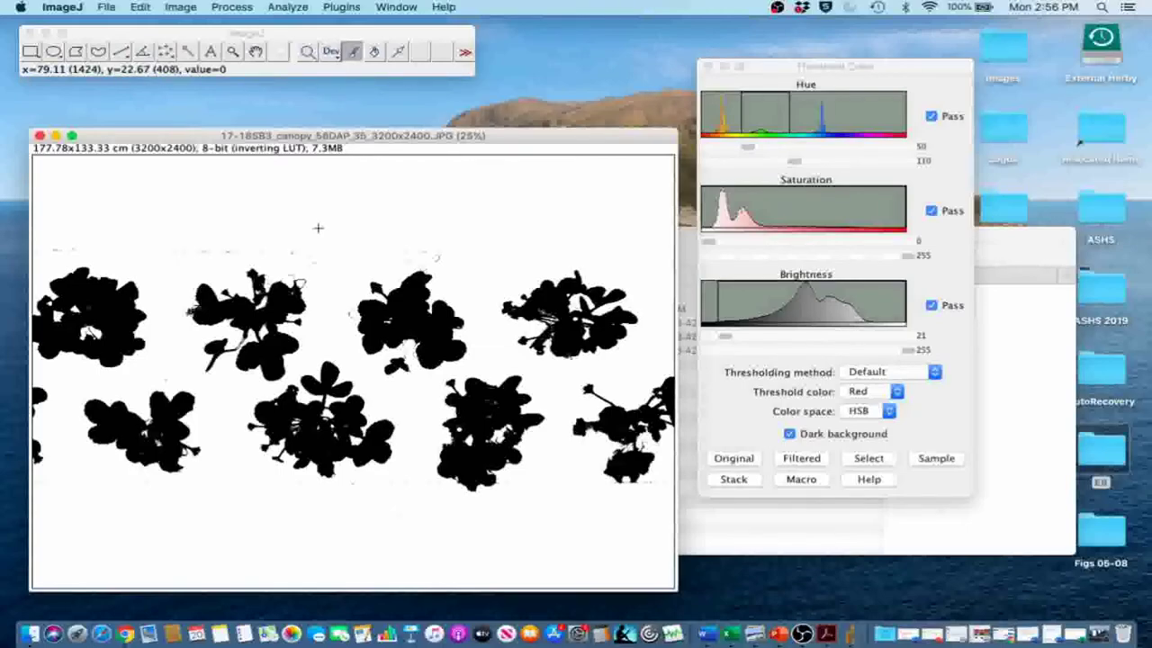
- Remove dark outliers with radius 8 and threshold 50, toggling the preview before applying
{"action": "left_click", "coordinate": [232, 6]}
{"action": "mouse_move", "coordinate": [258, 95]}
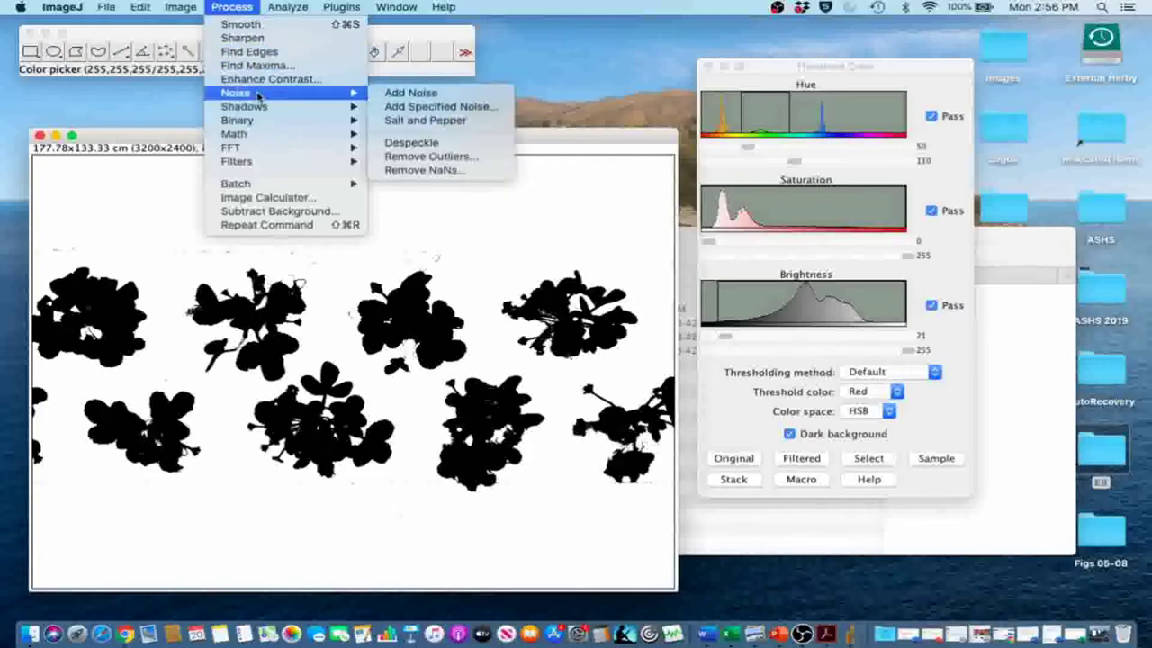
{"action": "left_click", "coordinate": [418, 157]}
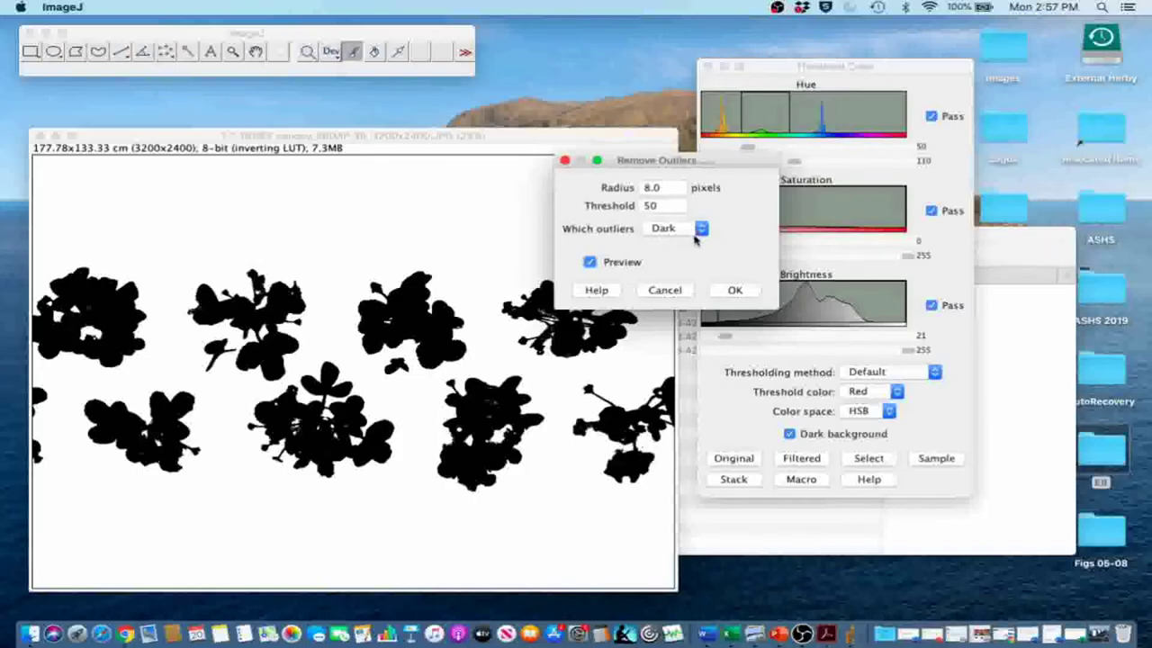
{"action": "left_click", "coordinate": [590, 262]}
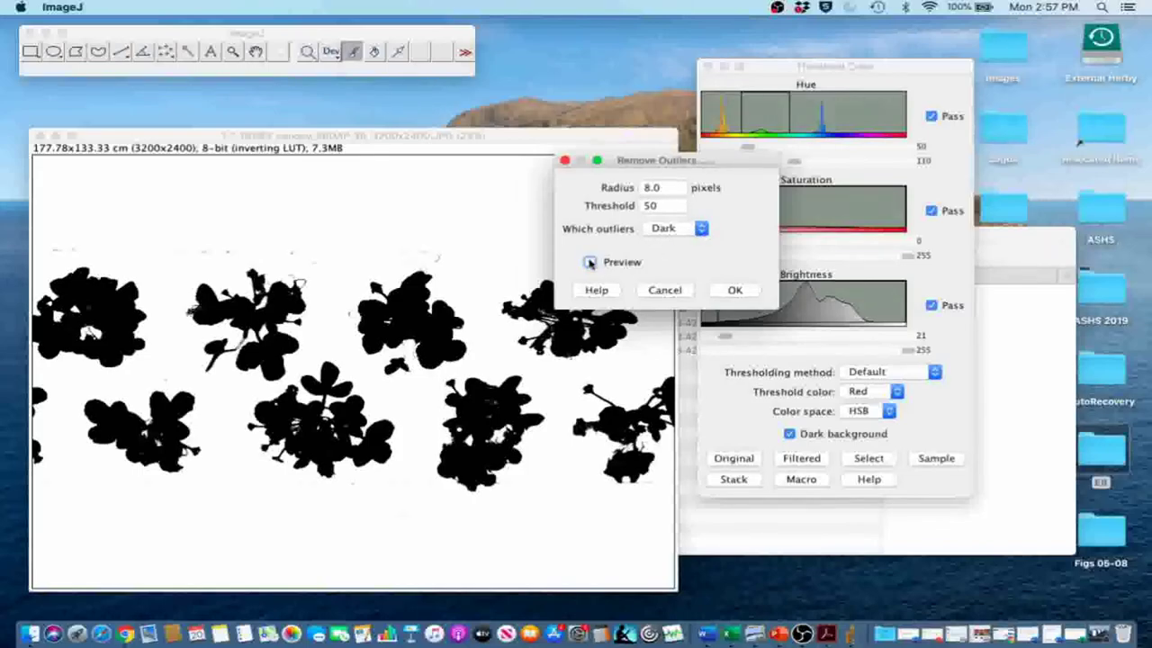
{"action": "left_click", "coordinate": [589, 261]}
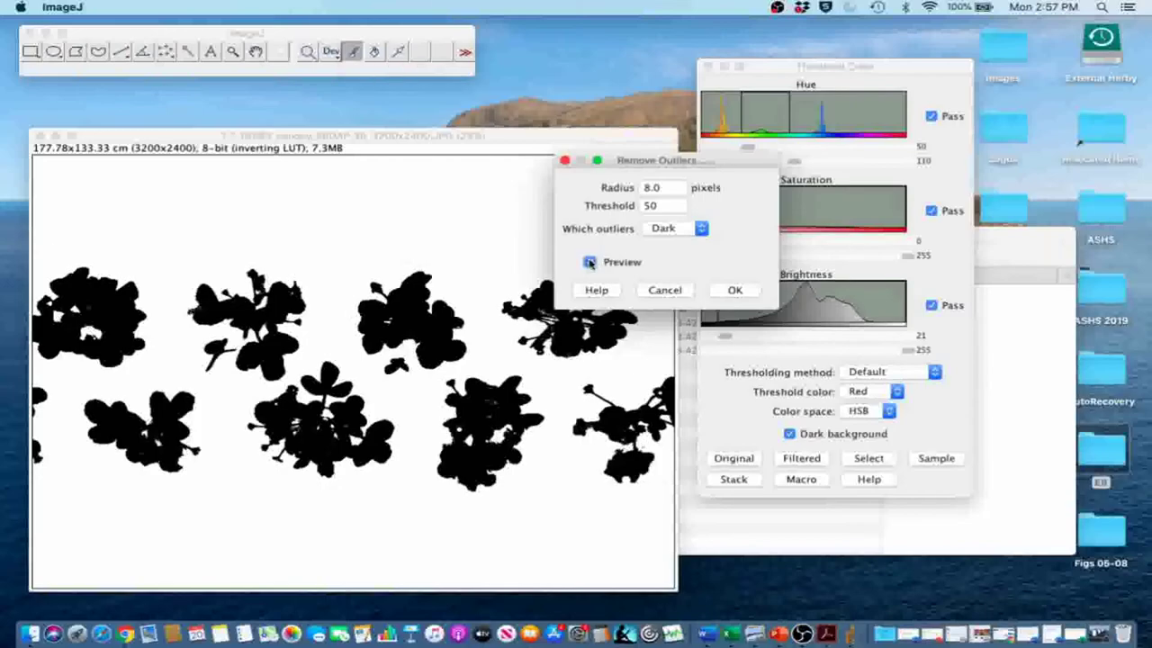
{"action": "left_click", "coordinate": [734, 291]}
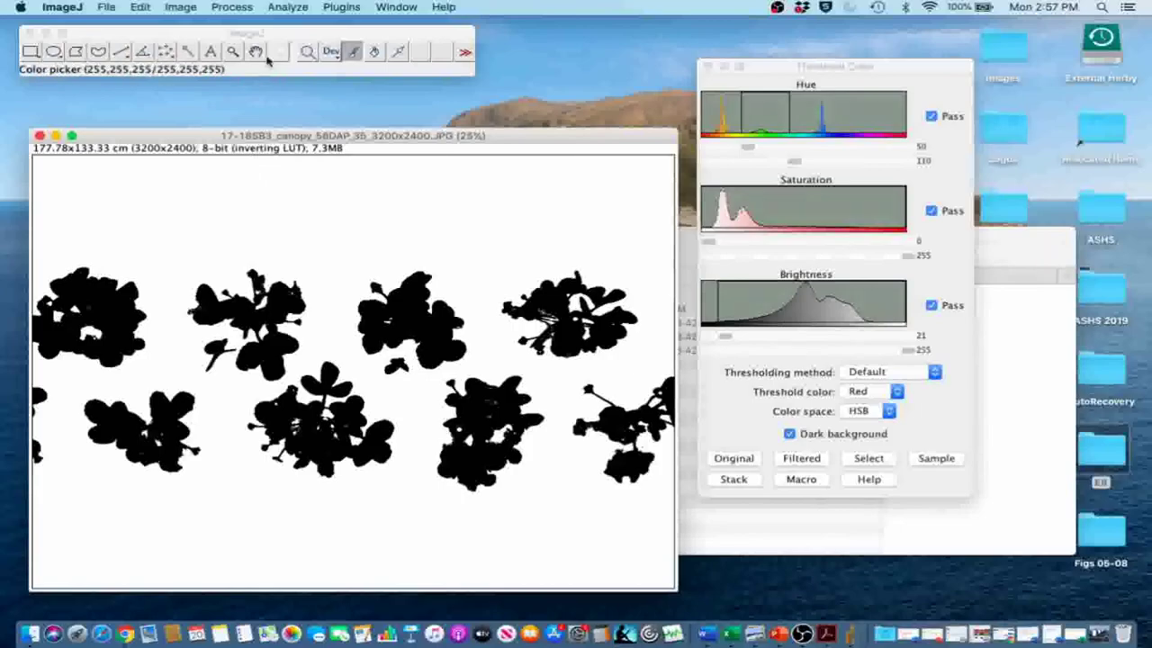
- Set measurements to Area with Limit to threshold, then measure the canopy area of 4338.677
{"action": "left_click", "coordinate": [290, 6]}
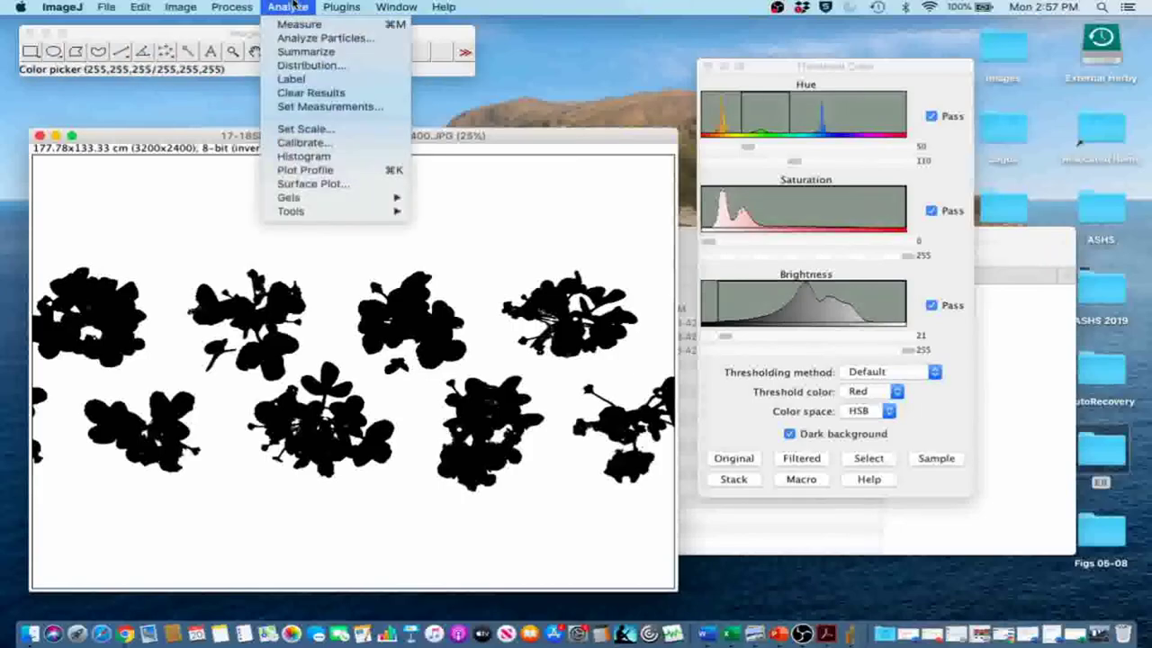
{"action": "left_click", "coordinate": [317, 106]}
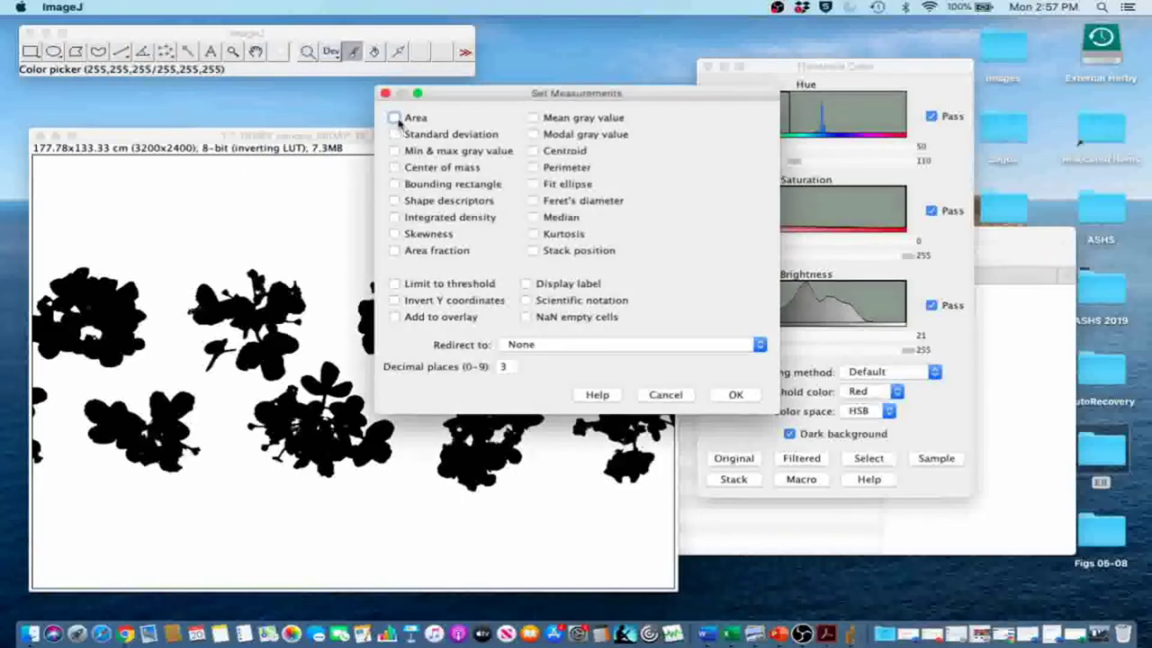
{"action": "left_click", "coordinate": [394, 118]}
{"action": "left_click", "coordinate": [395, 283]}
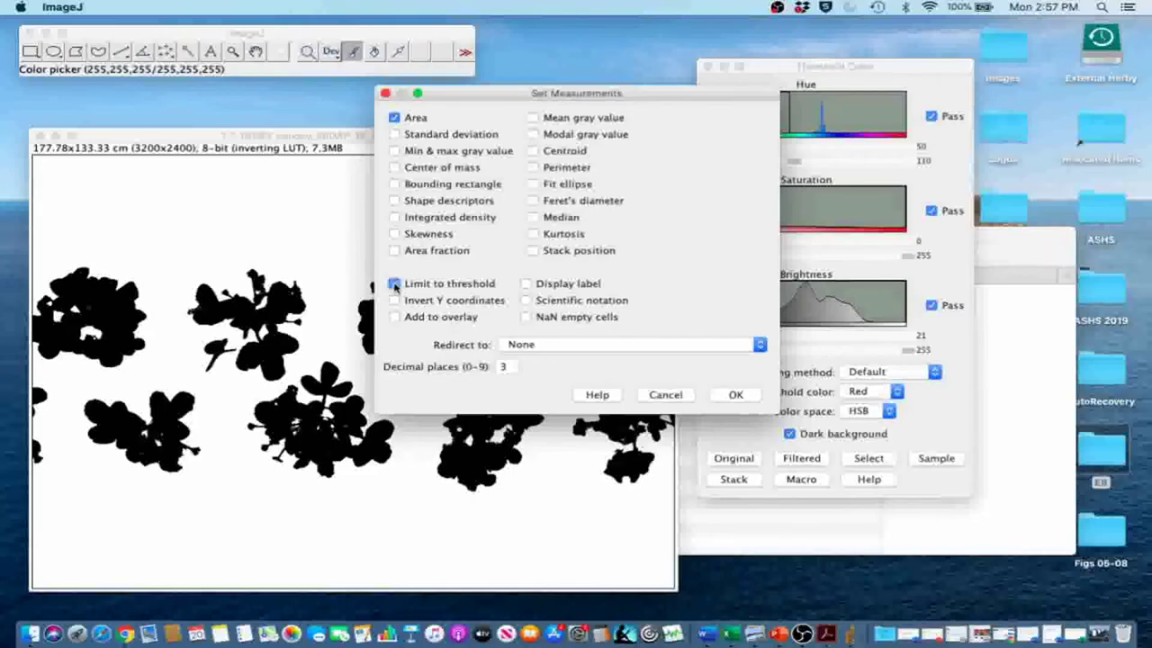
{"action": "left_click", "coordinate": [735, 394]}
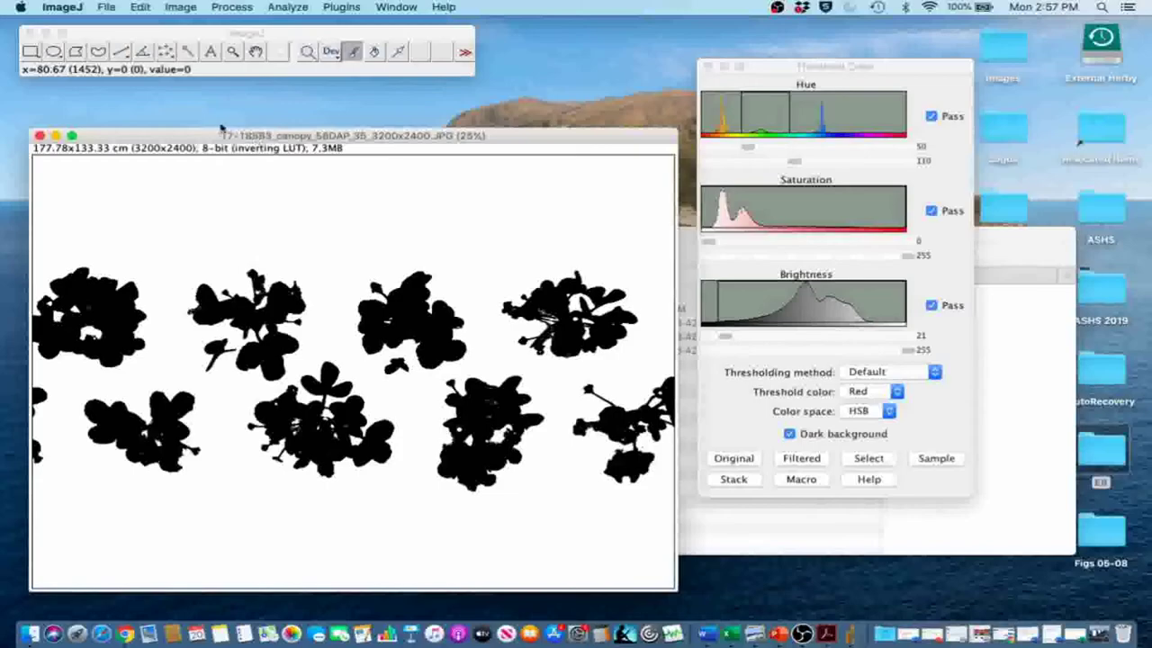
{"action": "key", "text": "super+m"}
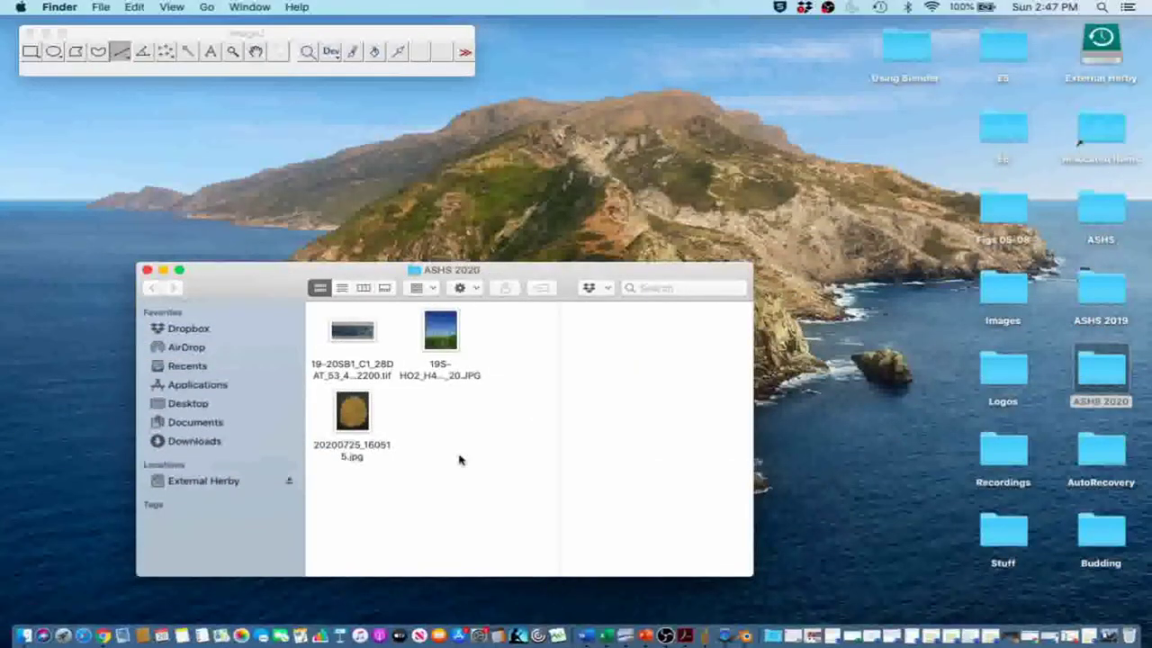
- Open 20200725_160515.jpg in ImageJ and bring up Image > Adjust > Color Threshold
{"action": "left_click_drag", "start_coordinate": [355, 425], "coordinate": [266, 74]}
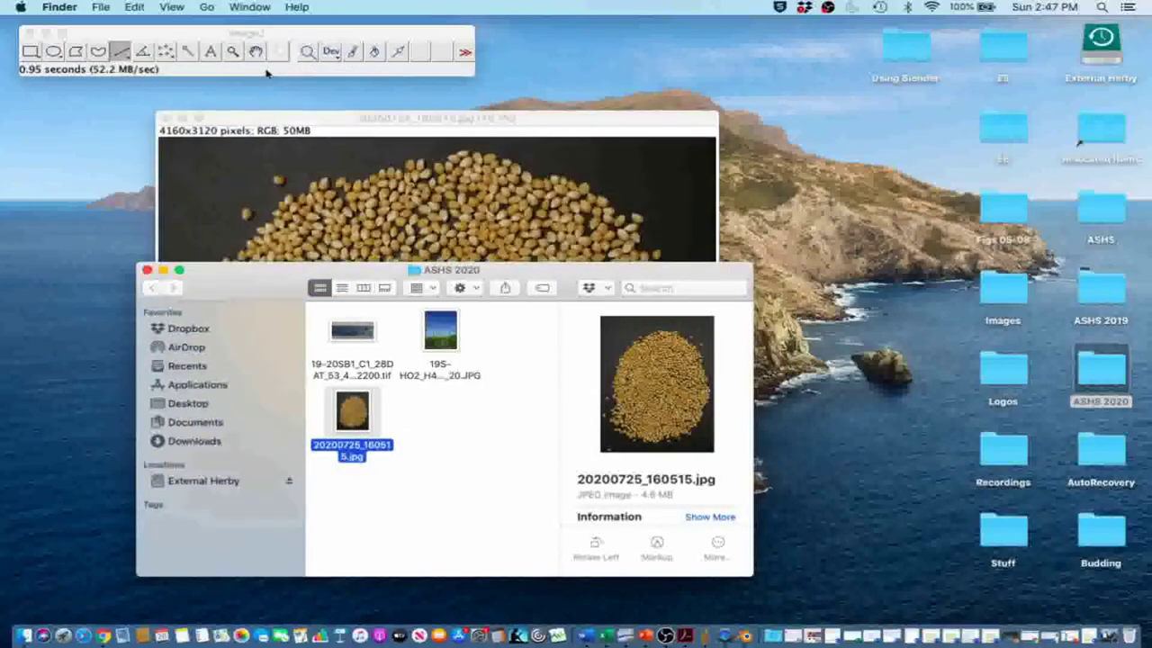
{"action": "left_click", "coordinate": [192, 36]}
{"action": "left_click", "coordinate": [181, 6]}
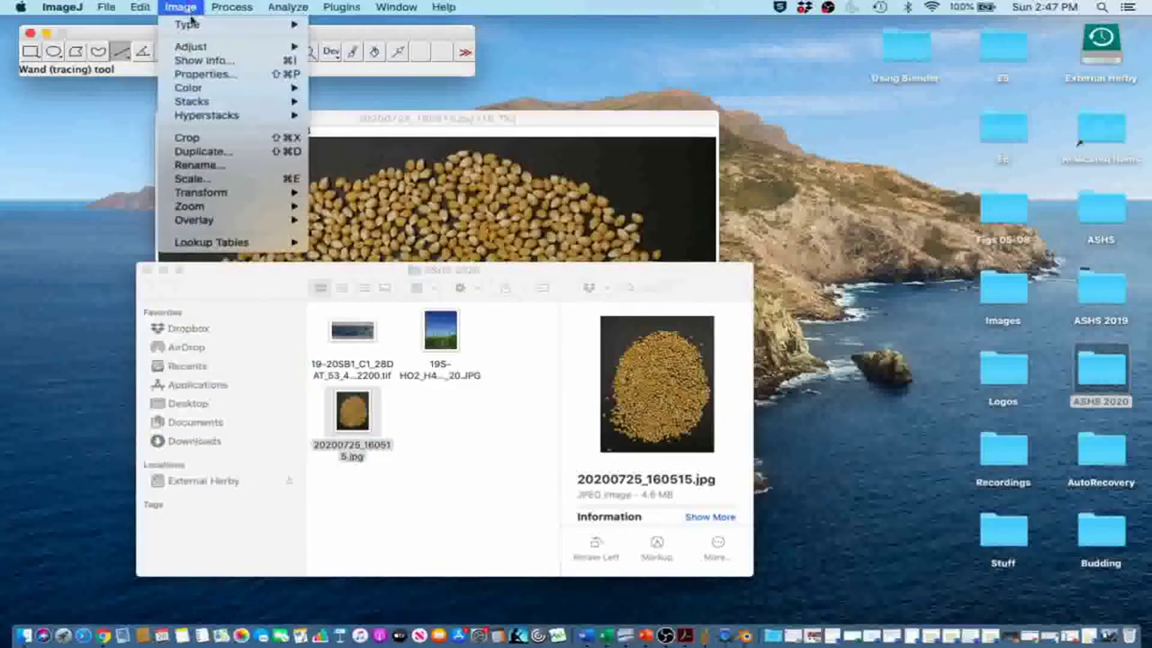
{"action": "mouse_move", "coordinate": [196, 48]}
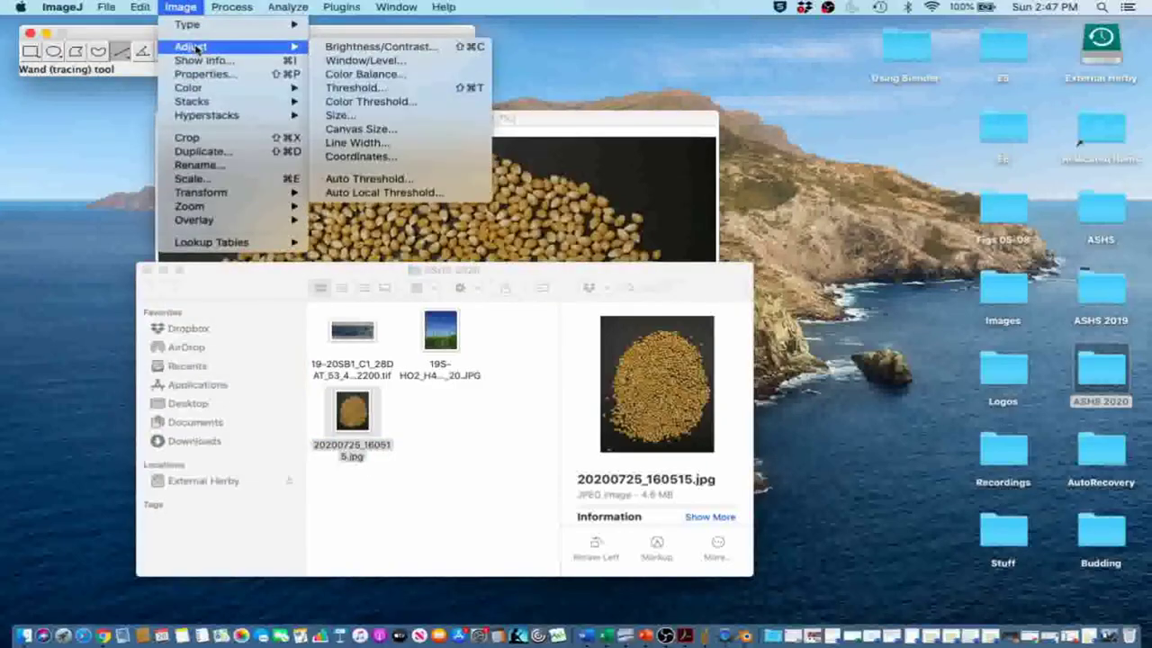
{"action": "left_click", "coordinate": [360, 102]}
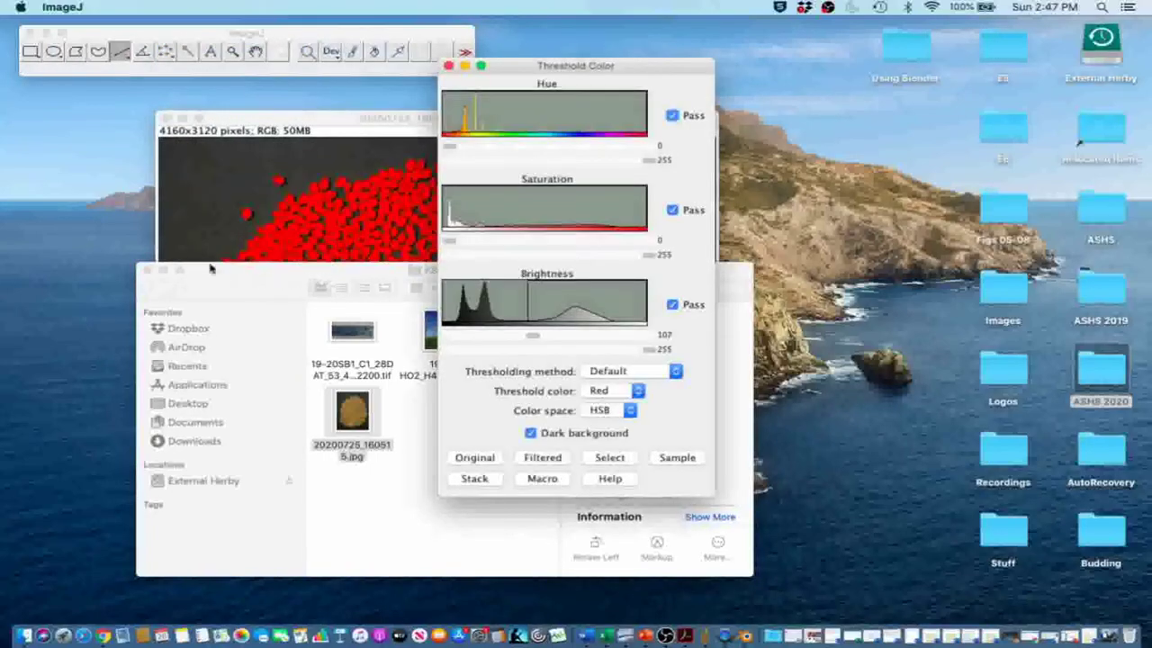
- Place the seed image and Threshold Color windows side by side, then select the thresholded seeds
{"action": "left_click", "coordinate": [163, 269]}
{"action": "left_click", "coordinate": [306, 162]}
{"action": "left_click_drag", "start_coordinate": [360, 116], "coordinate": [292, 130]}
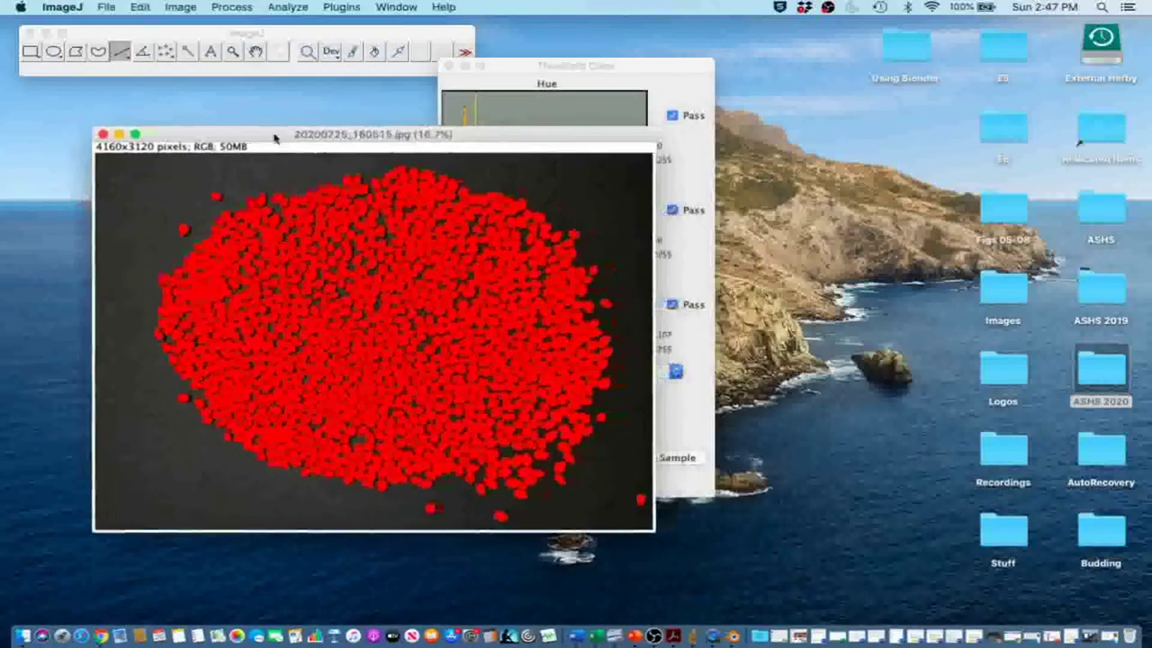
{"action": "left_click_drag", "start_coordinate": [527, 69], "coordinate": [644, 97]}
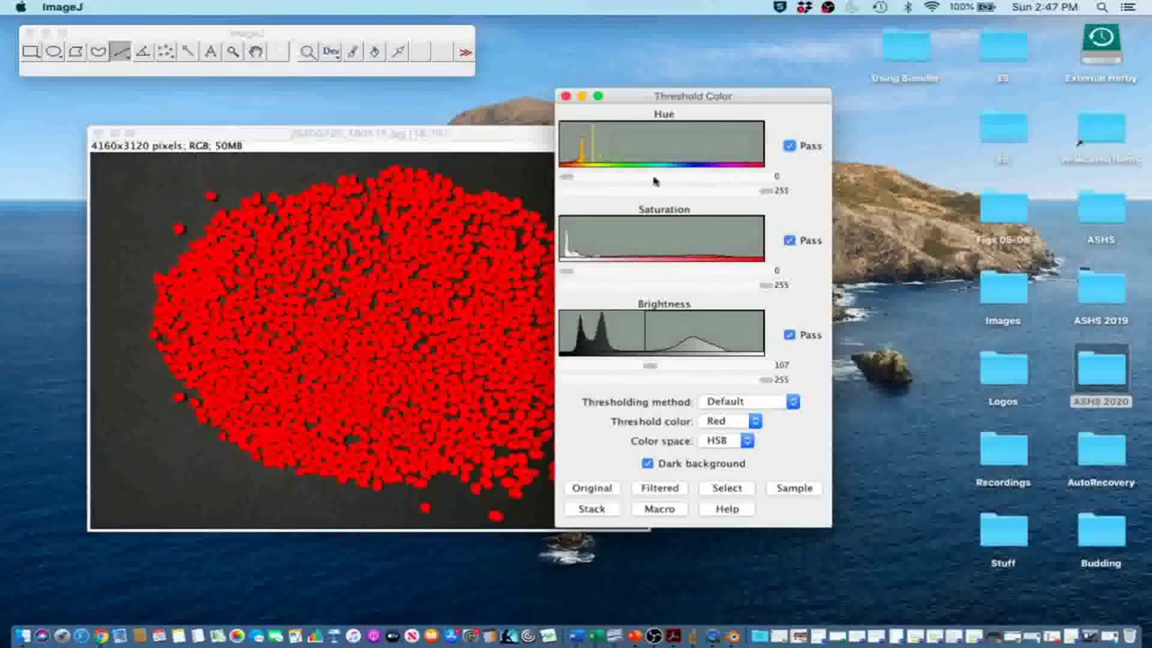
{"action": "left_click_drag", "start_coordinate": [640, 101], "coordinate": [749, 140]}
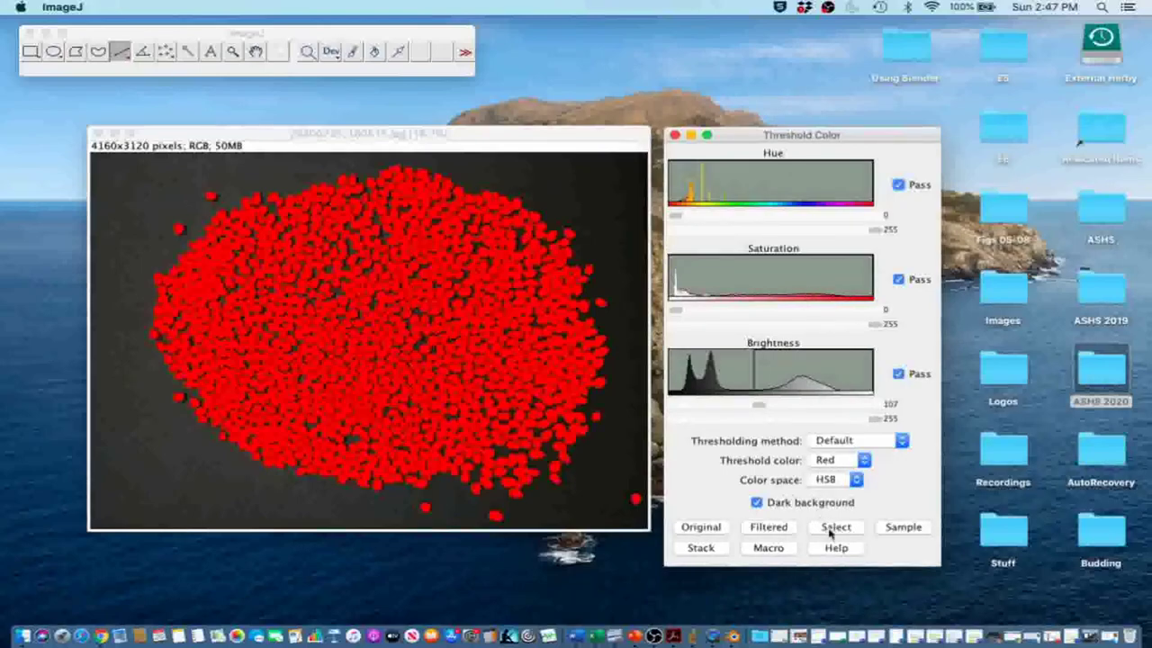
{"action": "left_click", "coordinate": [832, 531]}
- Apply Process > Binary > Make Binary so the seeds become solid black on white
{"action": "left_click", "coordinate": [239, 135]}
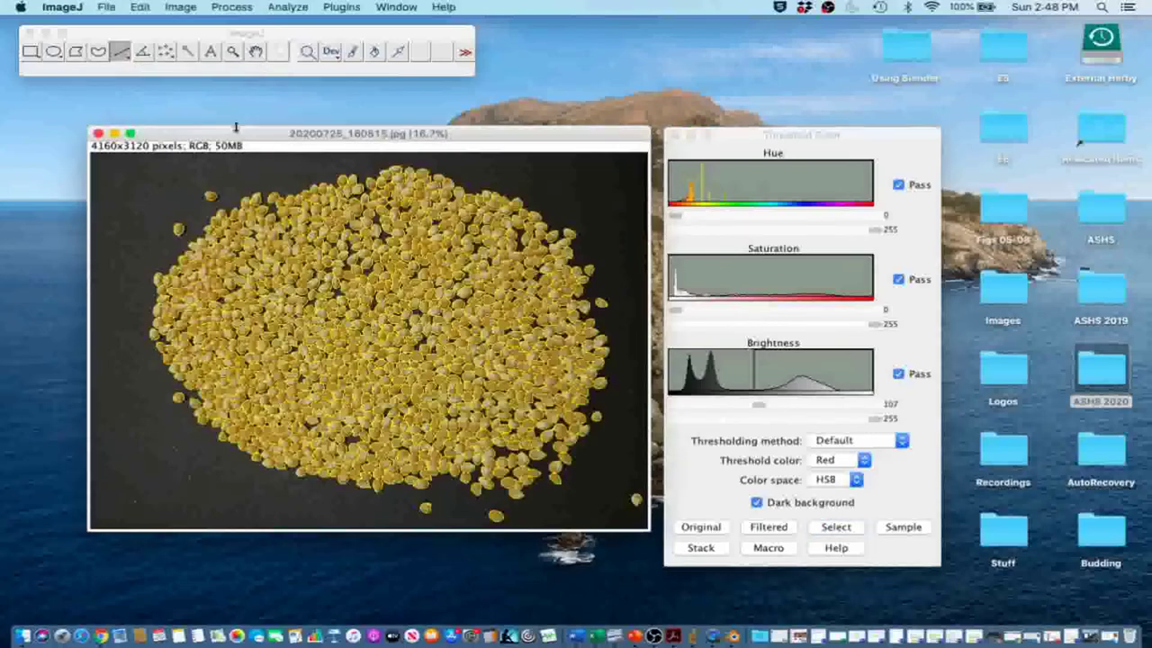
{"action": "left_click", "coordinate": [232, 6]}
{"action": "mouse_move", "coordinate": [257, 120]}
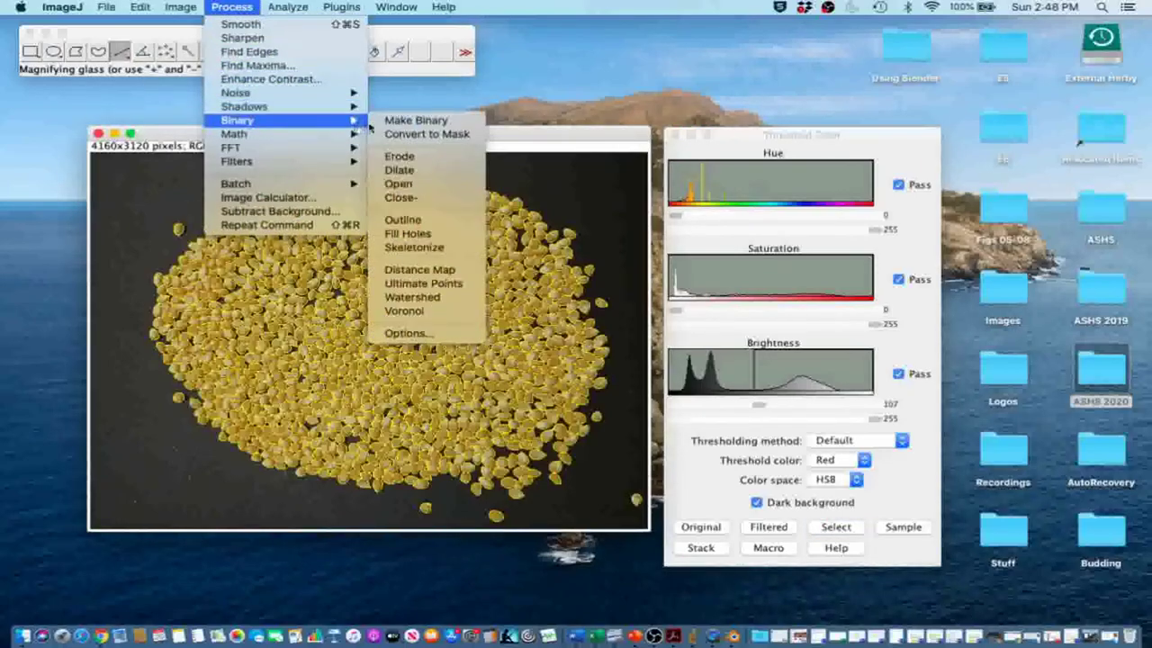
{"action": "left_click", "coordinate": [391, 119]}
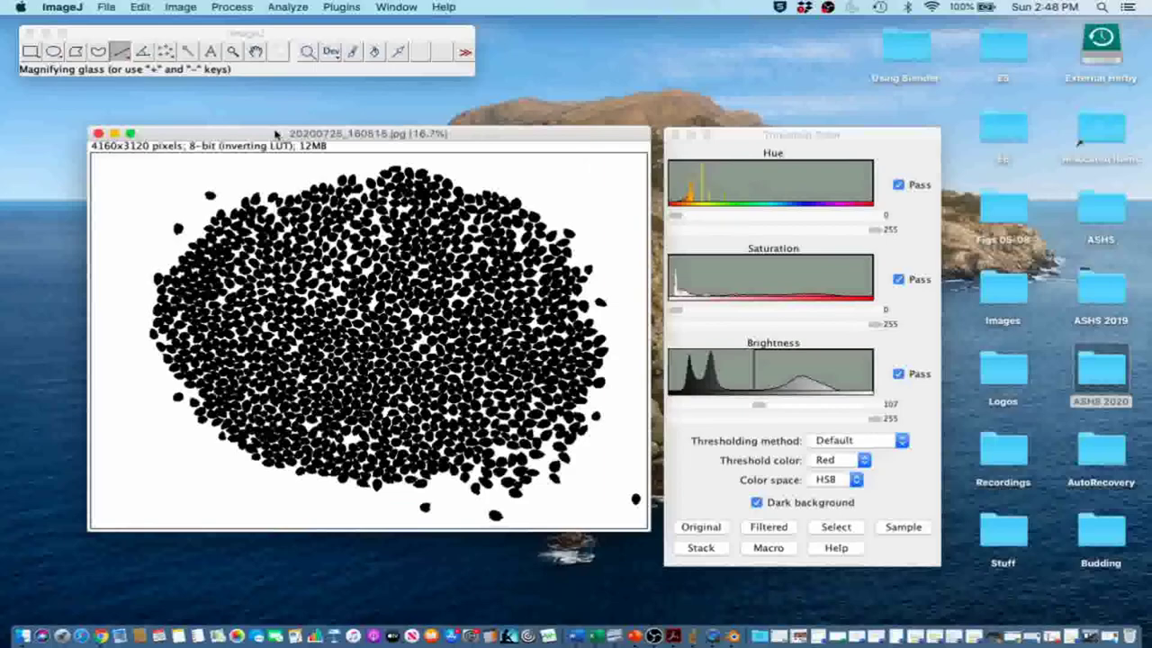
- Remove dark outliers from the seed mask with radius 8 and threshold 50, previewing first
{"action": "left_click", "coordinate": [243, 9]}
{"action": "mouse_move", "coordinate": [255, 92]}
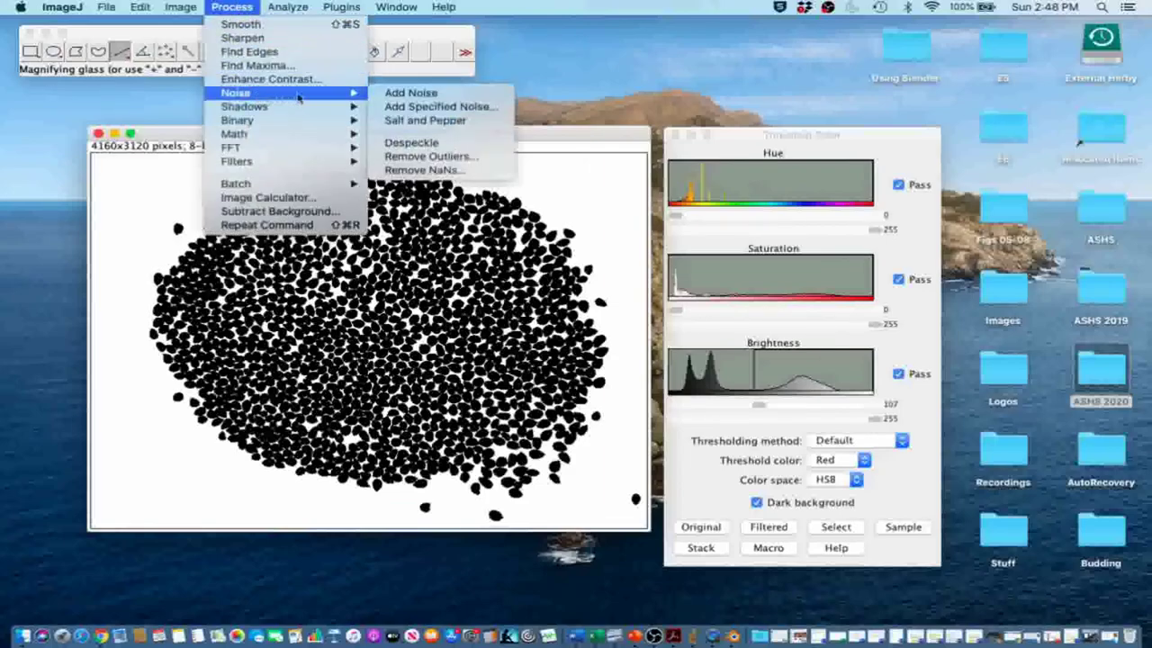
{"action": "left_click", "coordinate": [414, 157]}
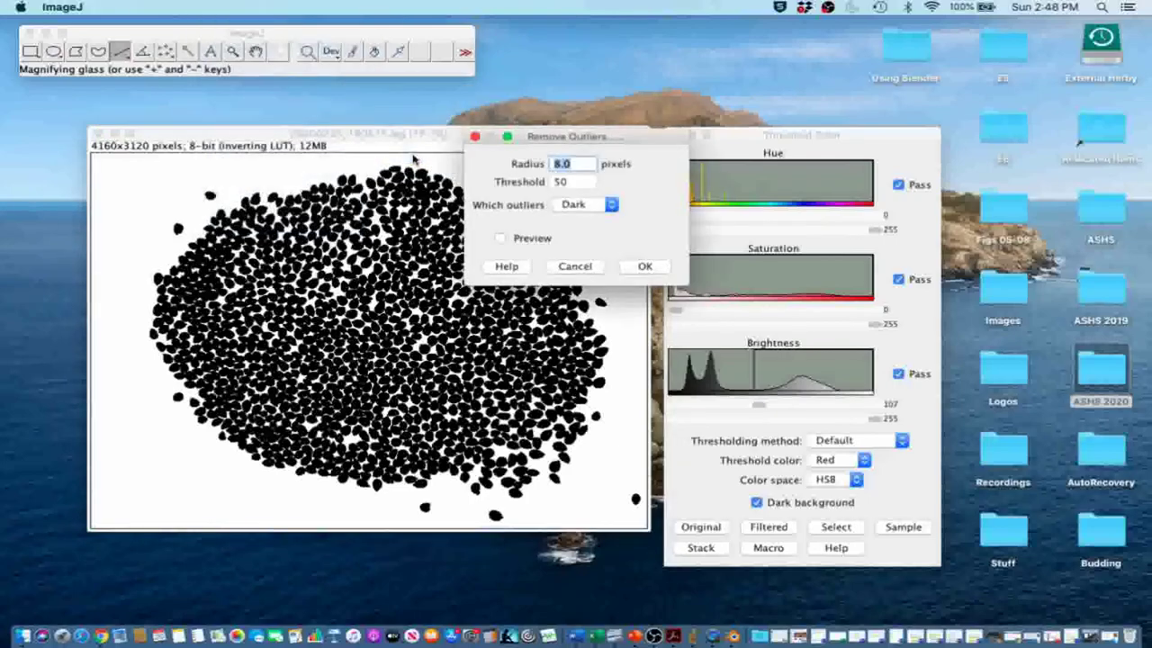
{"action": "left_click_drag", "start_coordinate": [524, 137], "coordinate": [725, 183]}
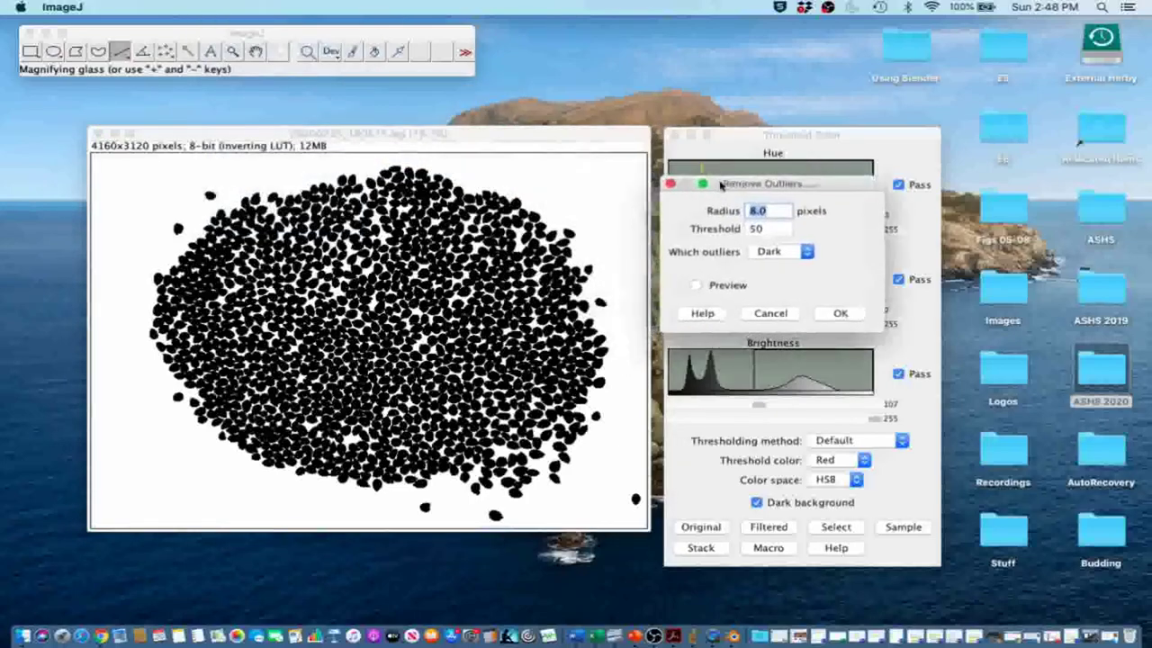
{"action": "left_click", "coordinate": [696, 285]}
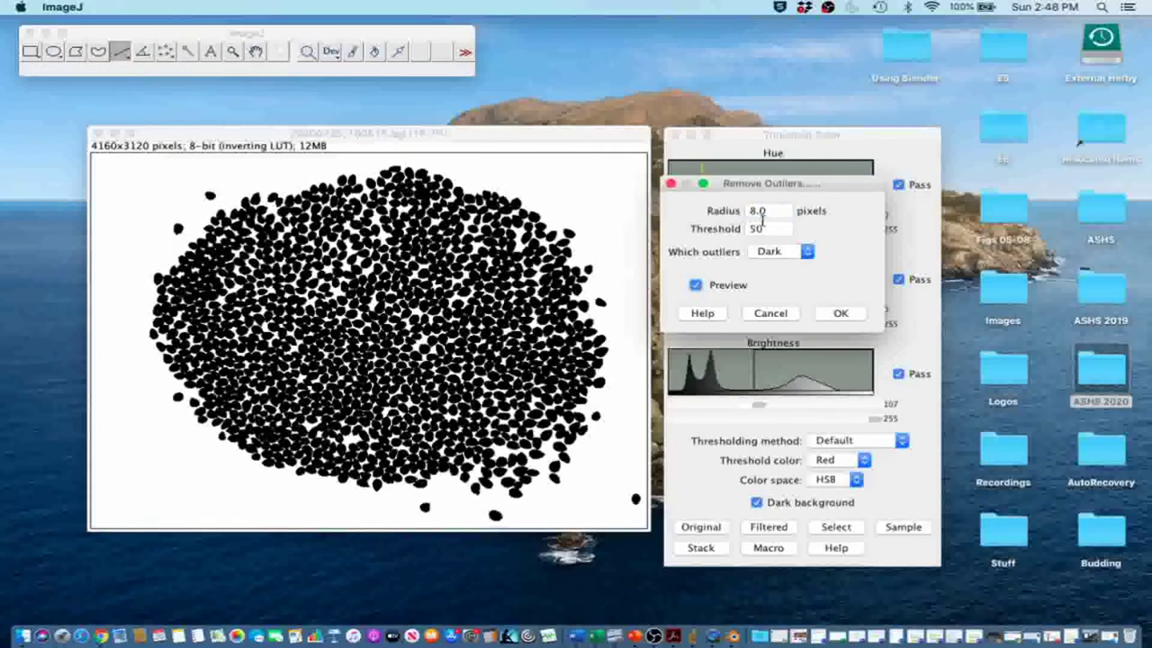
{"action": "left_click", "coordinate": [841, 313]}
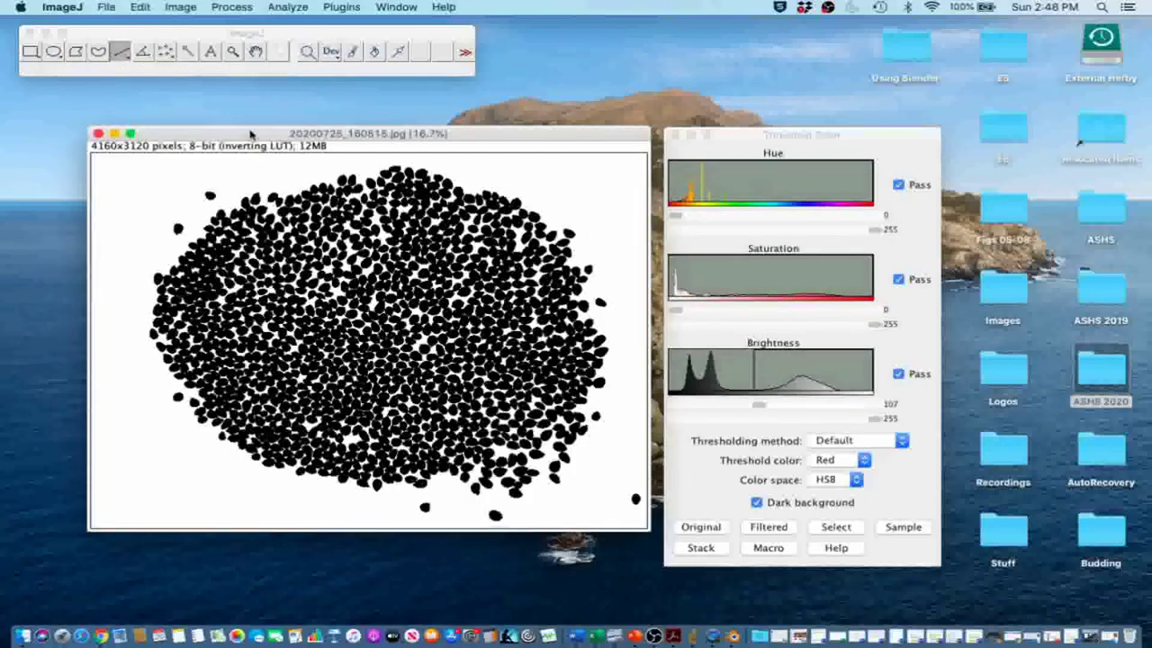
{"action": "left_click_drag", "start_coordinate": [249, 135], "coordinate": [251, 132]}
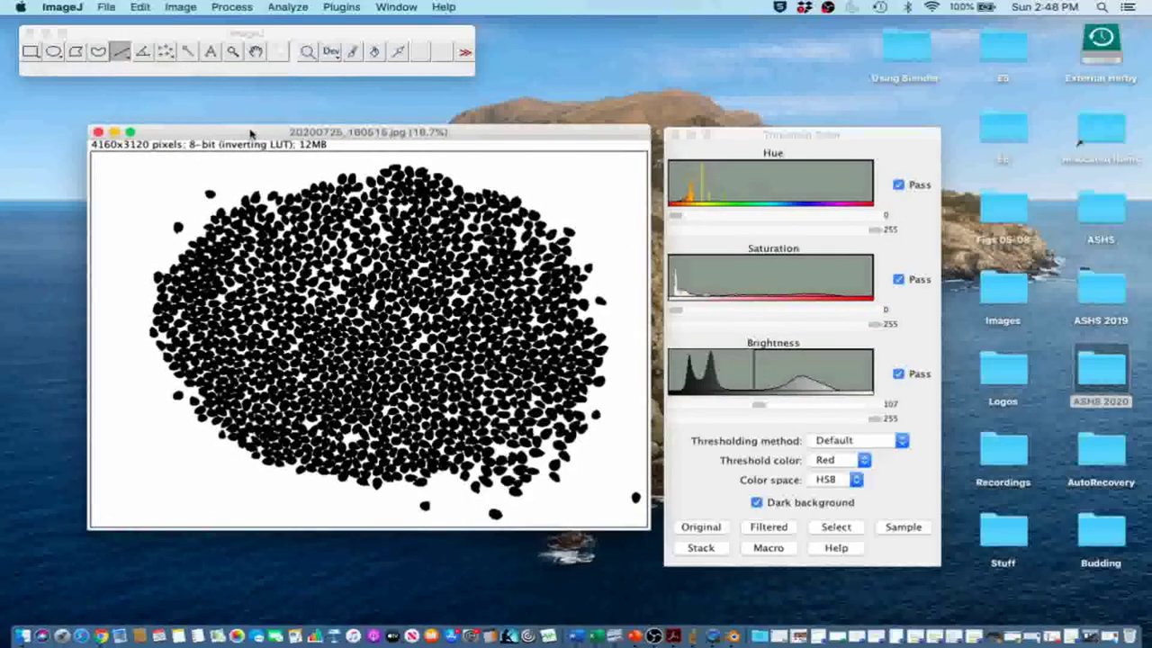
- Run Process > Binary > Watershed on the seed mask to separate touching seeds
{"action": "left_click", "coordinate": [243, 7]}
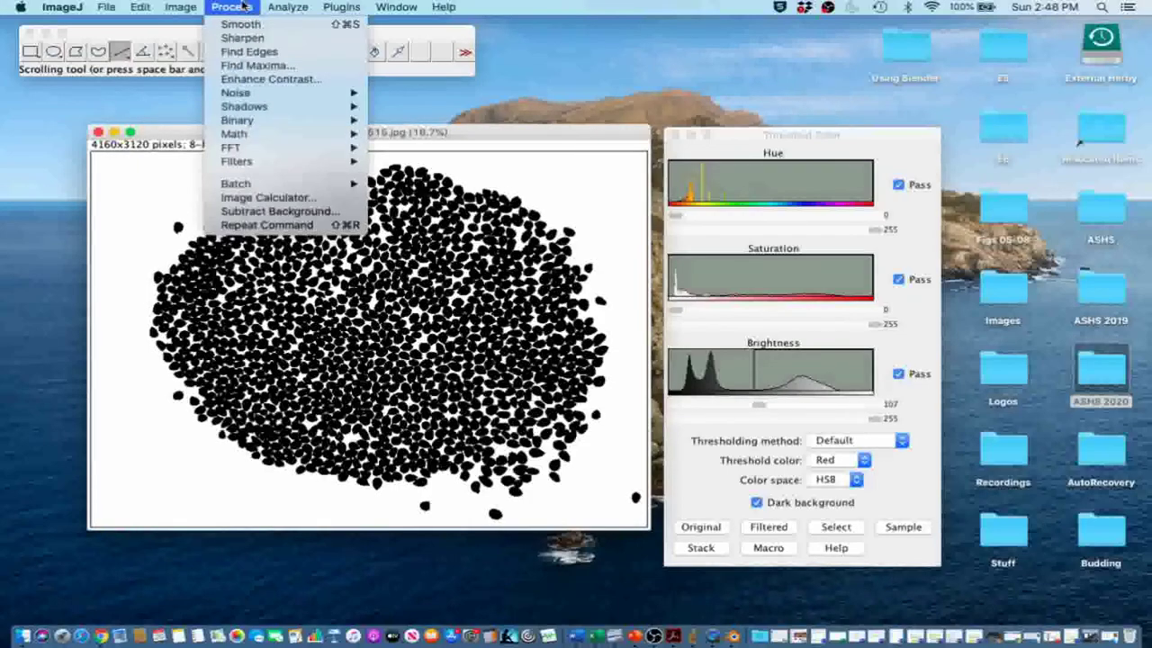
{"action": "mouse_move", "coordinate": [256, 120]}
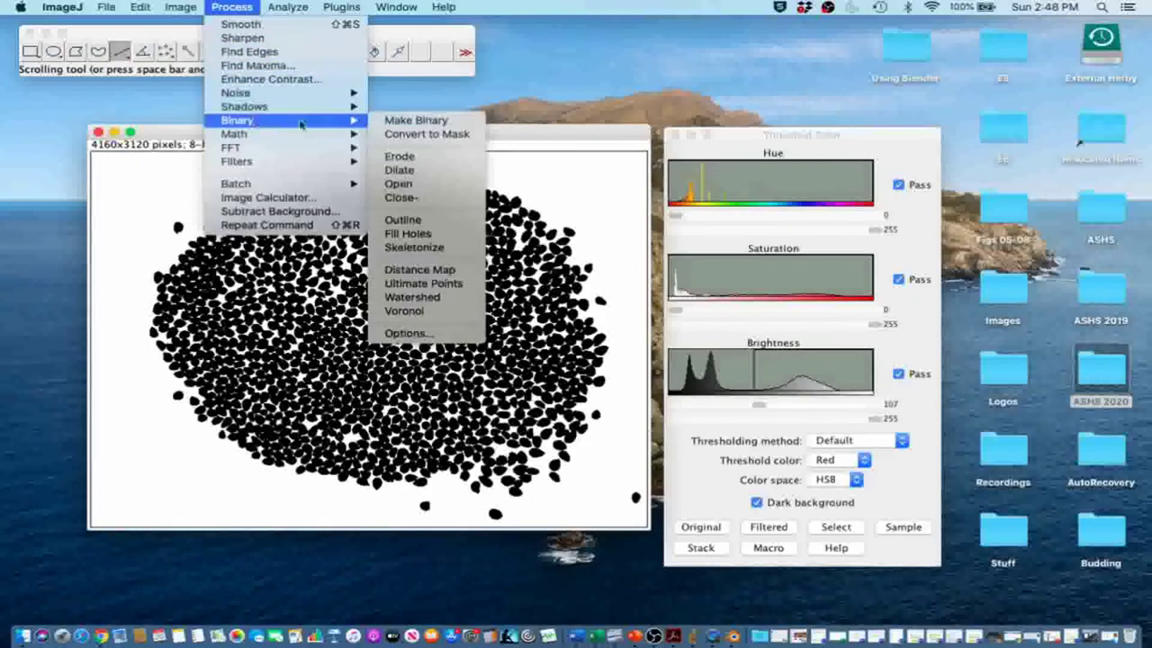
{"action": "left_click", "coordinate": [426, 298]}
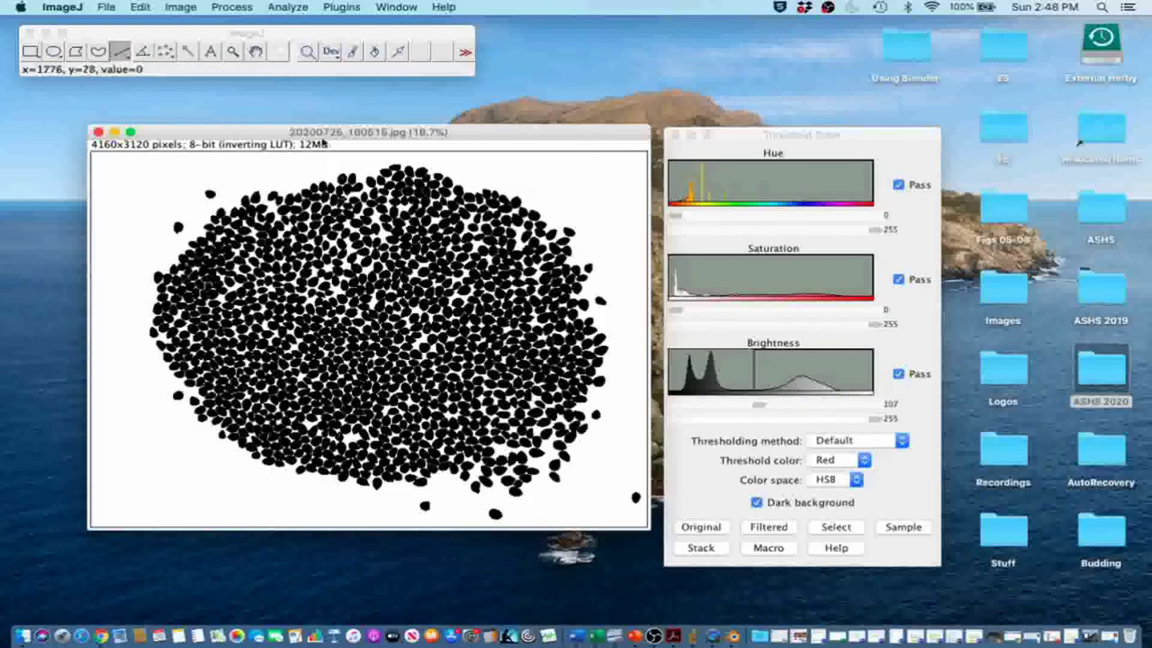
- Analyze particles at size 0-Infinity with outlines, results, summary, edges excluded and holes included
{"action": "left_click", "coordinate": [286, 7]}
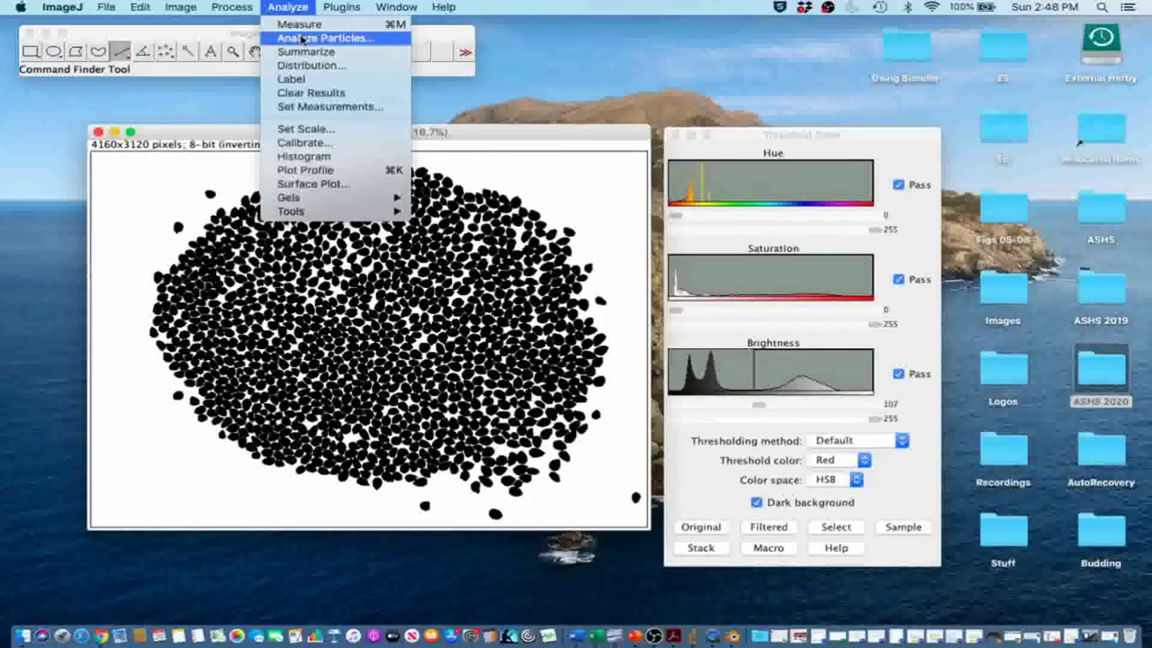
{"action": "left_click", "coordinate": [303, 39]}
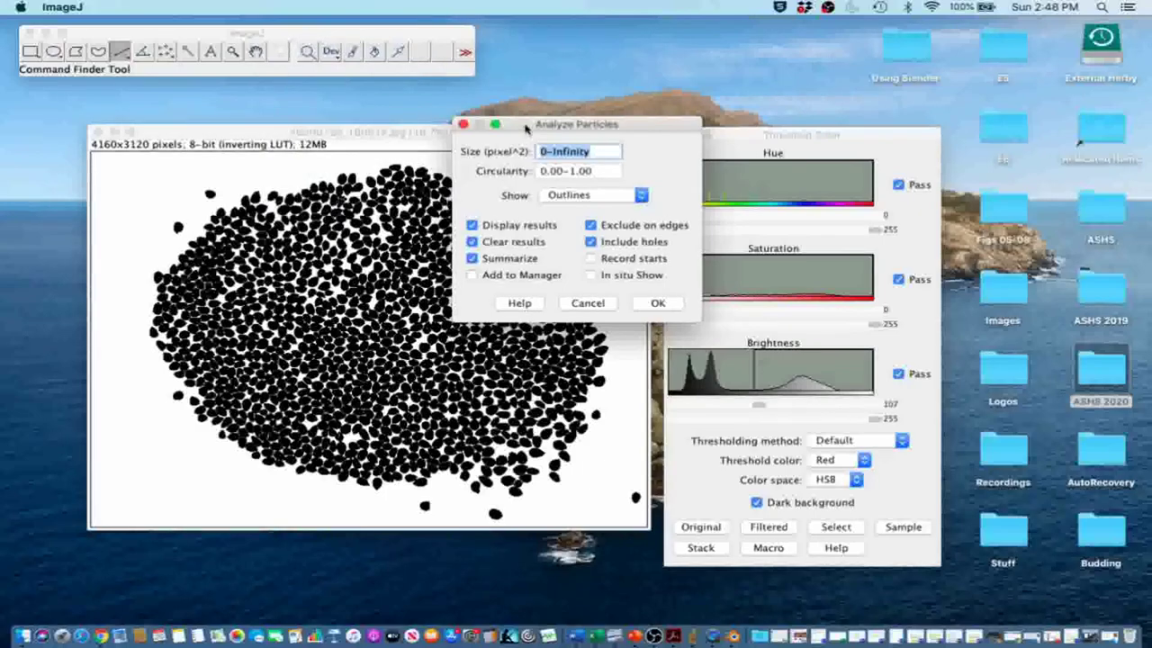
{"action": "left_click_drag", "start_coordinate": [528, 127], "coordinate": [523, 130]}
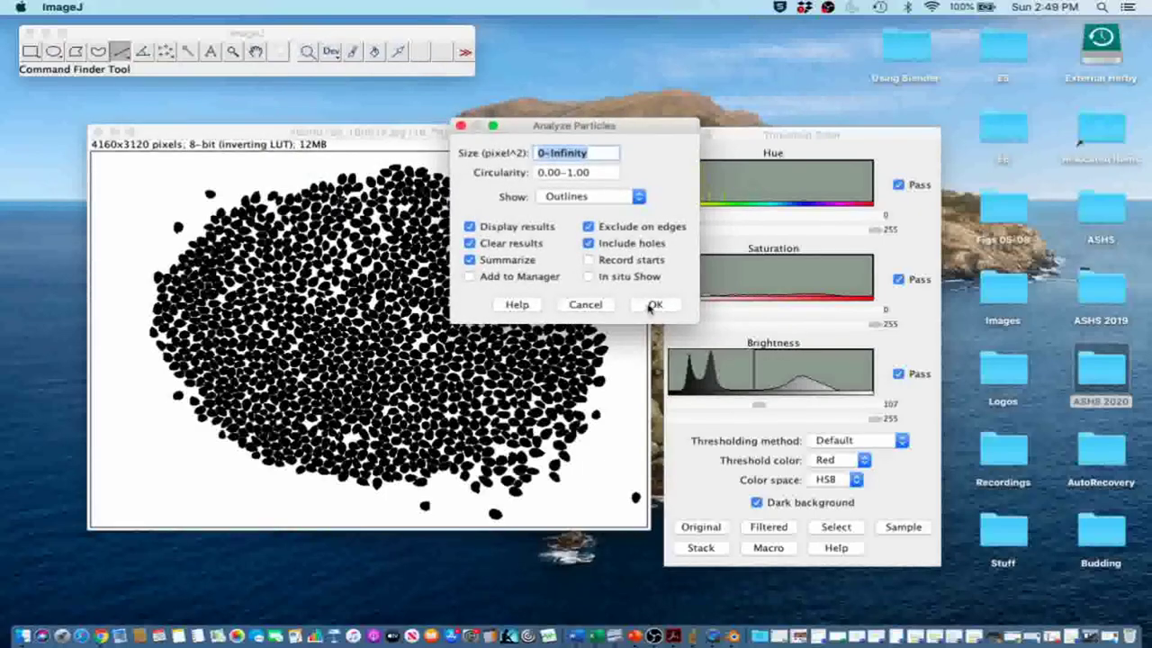
{"action": "left_click", "coordinate": [654, 306]}
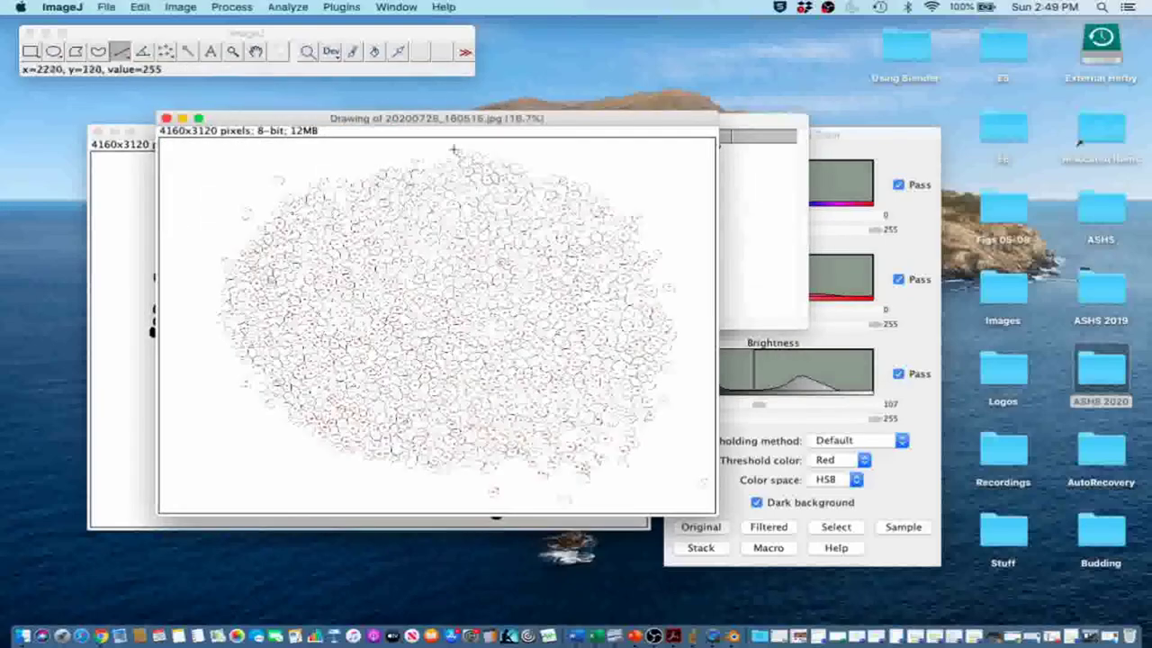
- Zoom in on the numbered seed outlines, then move the Summary table showing 1141 seeds aside
{"action": "left_click_drag", "start_coordinate": [281, 117], "coordinate": [206, 156]}
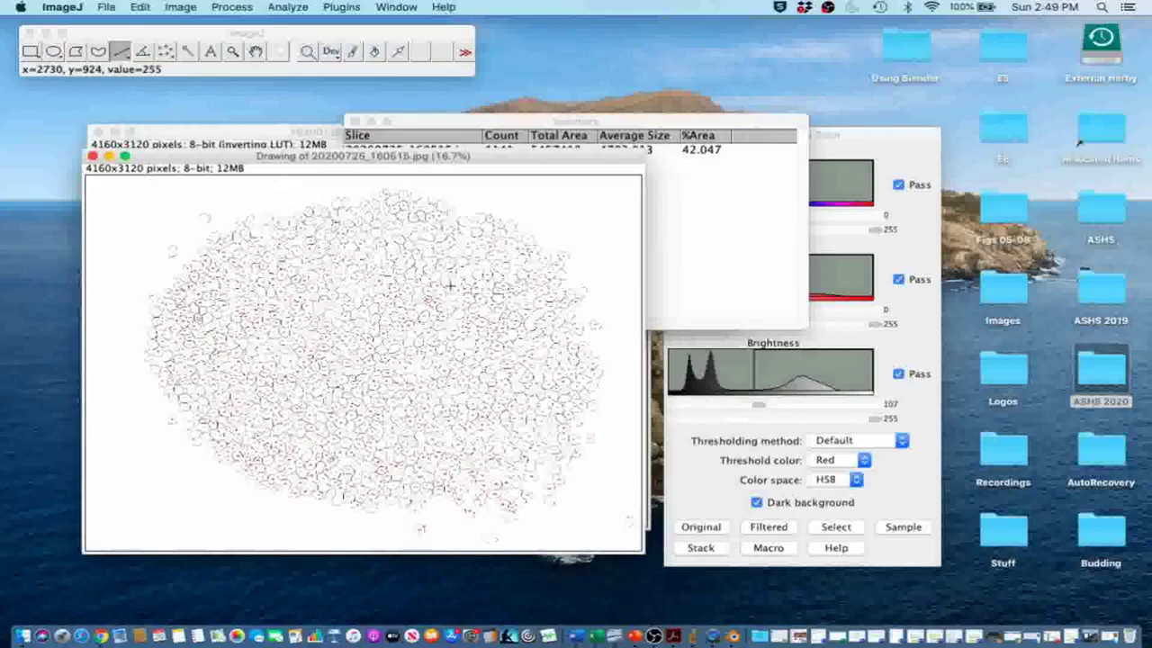
{"action": "scroll", "coordinate": [450, 286], "scroll_direction": "up", "scroll_amount": 4}
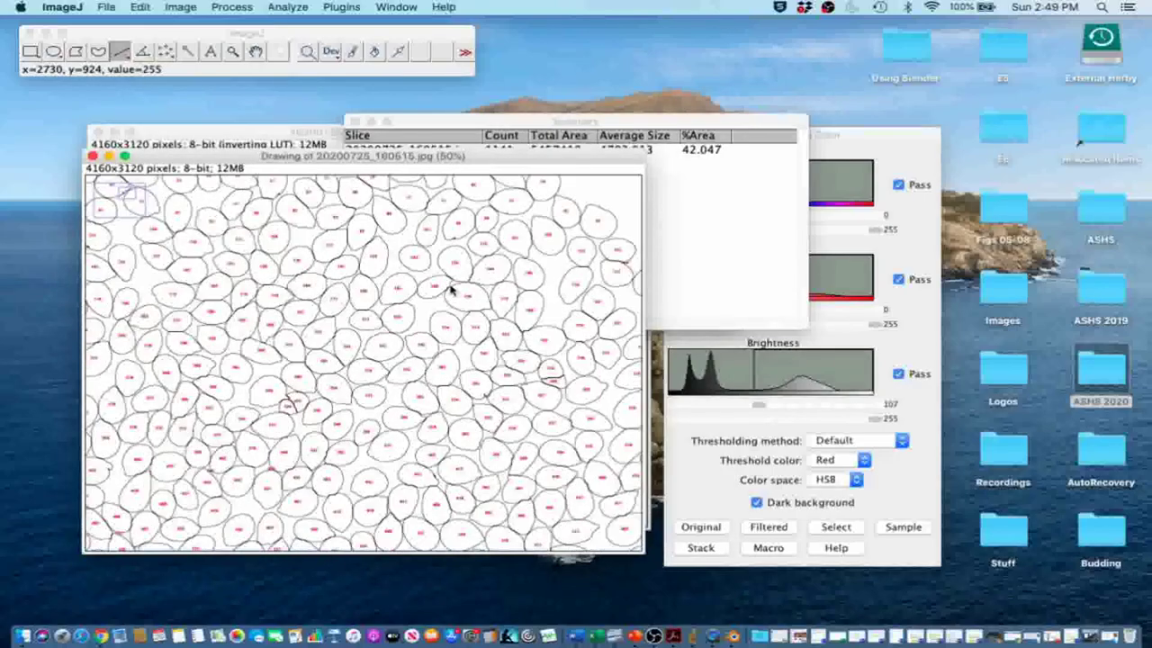
{"action": "scroll", "coordinate": [452, 289], "scroll_direction": "up", "scroll_amount": 1}
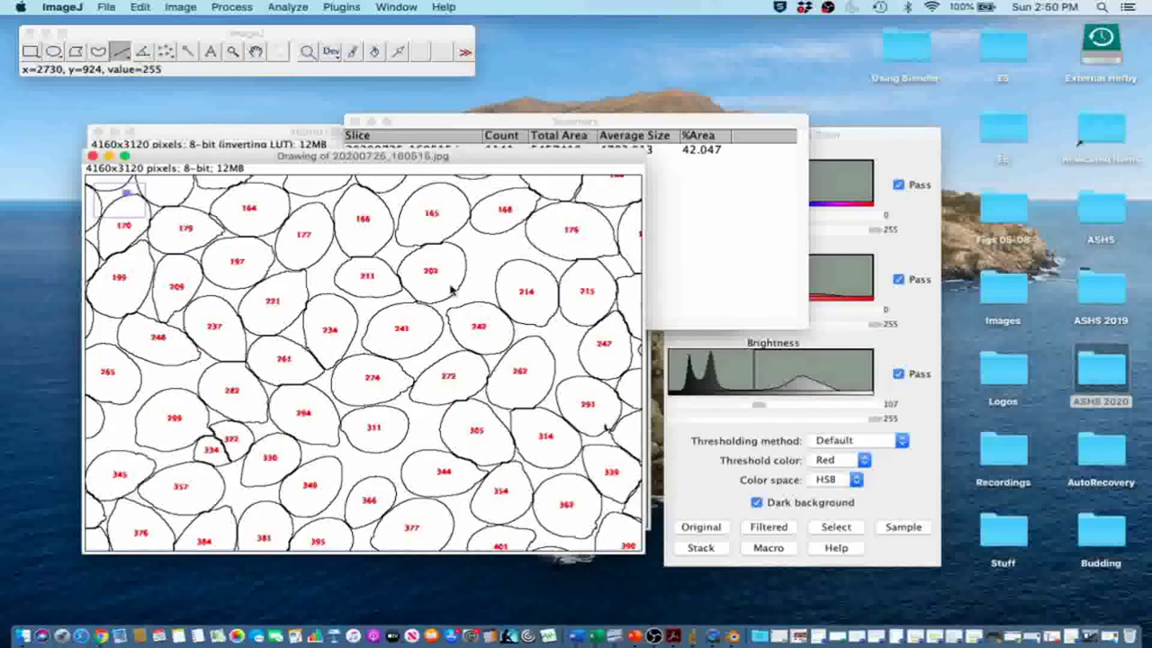
{"action": "scroll", "coordinate": [453, 288], "scroll_direction": "down", "scroll_amount": 5}
{"action": "left_click", "coordinate": [684, 236]}
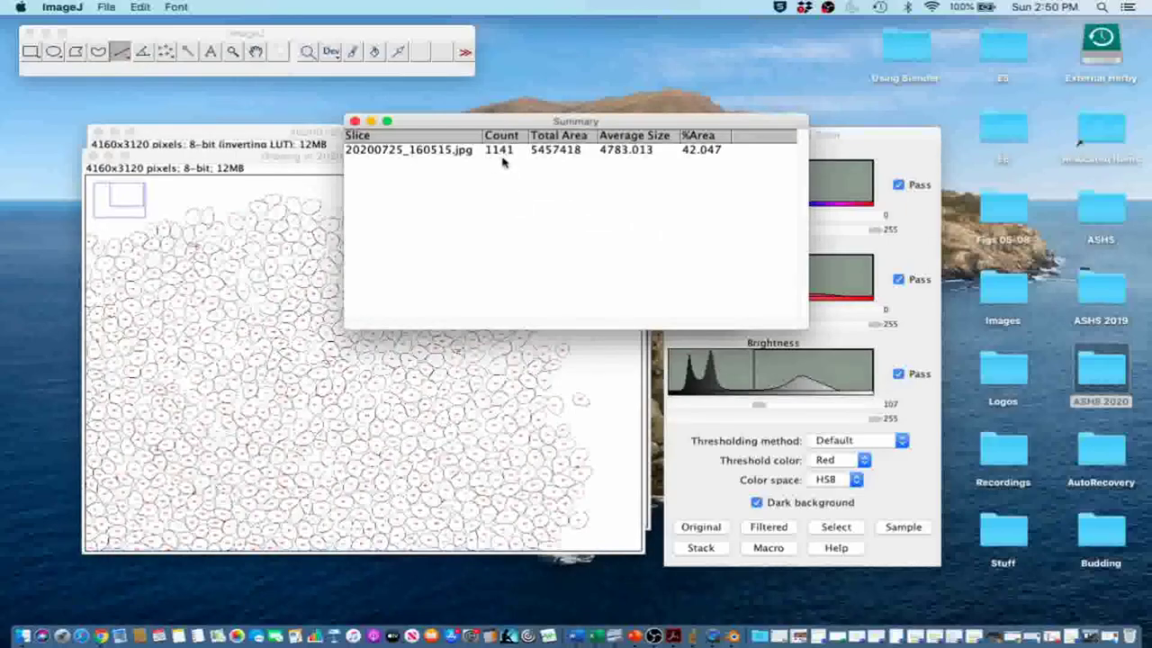
{"action": "left_click_drag", "start_coordinate": [468, 119], "coordinate": [624, 122]}
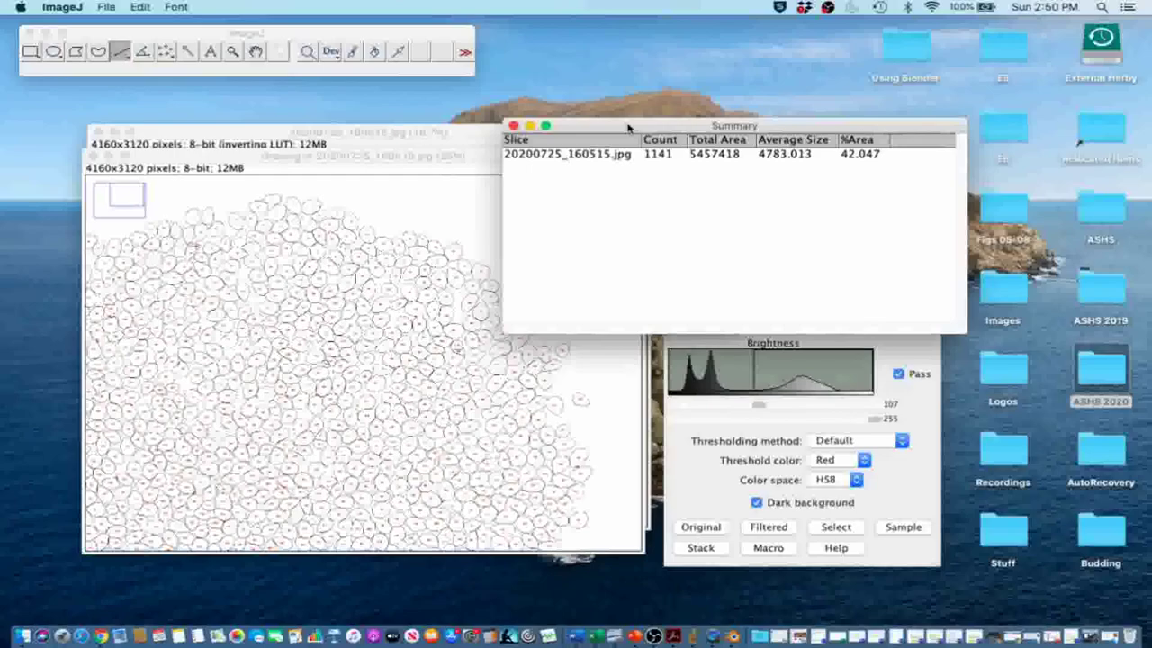
{"action": "left_click", "coordinate": [221, 157]}
- Save the seed outline drawing as a TIFF file in the ASHS 2020 folder
{"action": "left_click", "coordinate": [105, 6]}
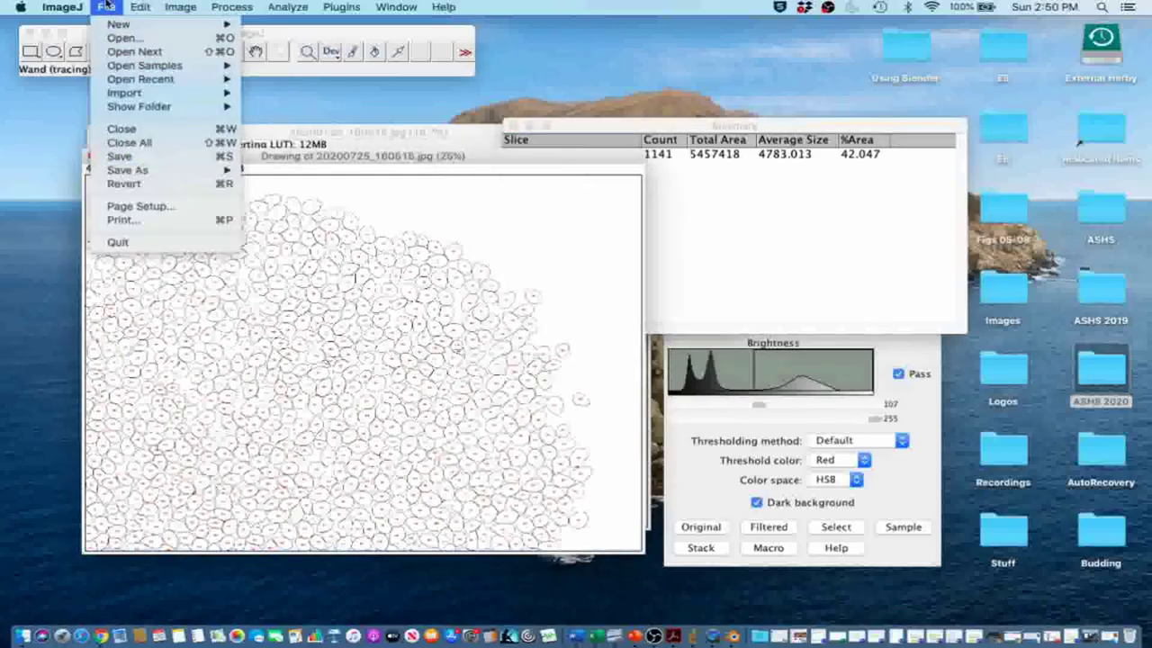
{"action": "mouse_move", "coordinate": [135, 170]}
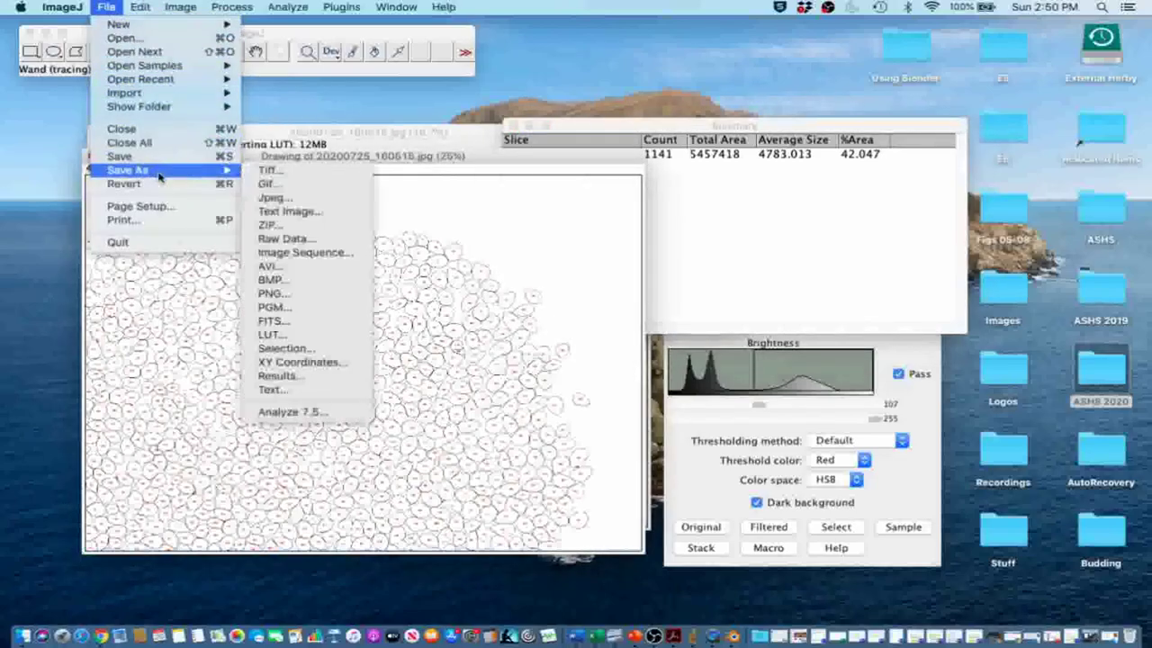
{"action": "left_click", "coordinate": [267, 171]}
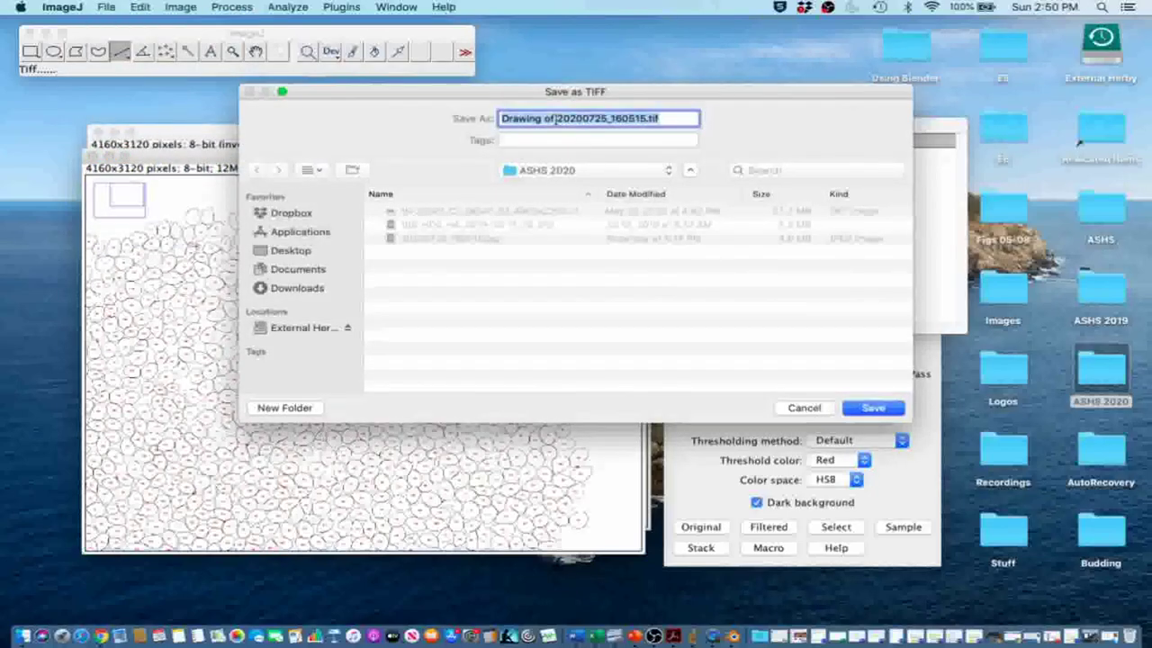
{"action": "left_click", "coordinate": [873, 409]}
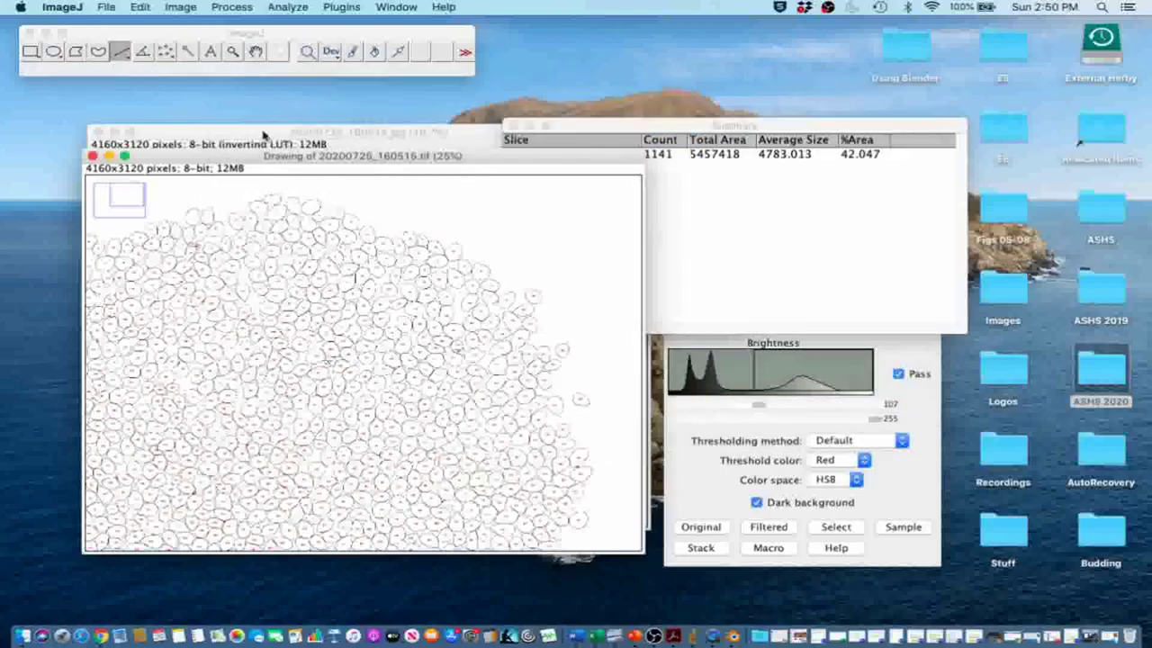
- Save the black seed mask as a TIFF file in the same folder
{"action": "left_click", "coordinate": [260, 137]}
{"action": "left_click", "coordinate": [106, 6]}
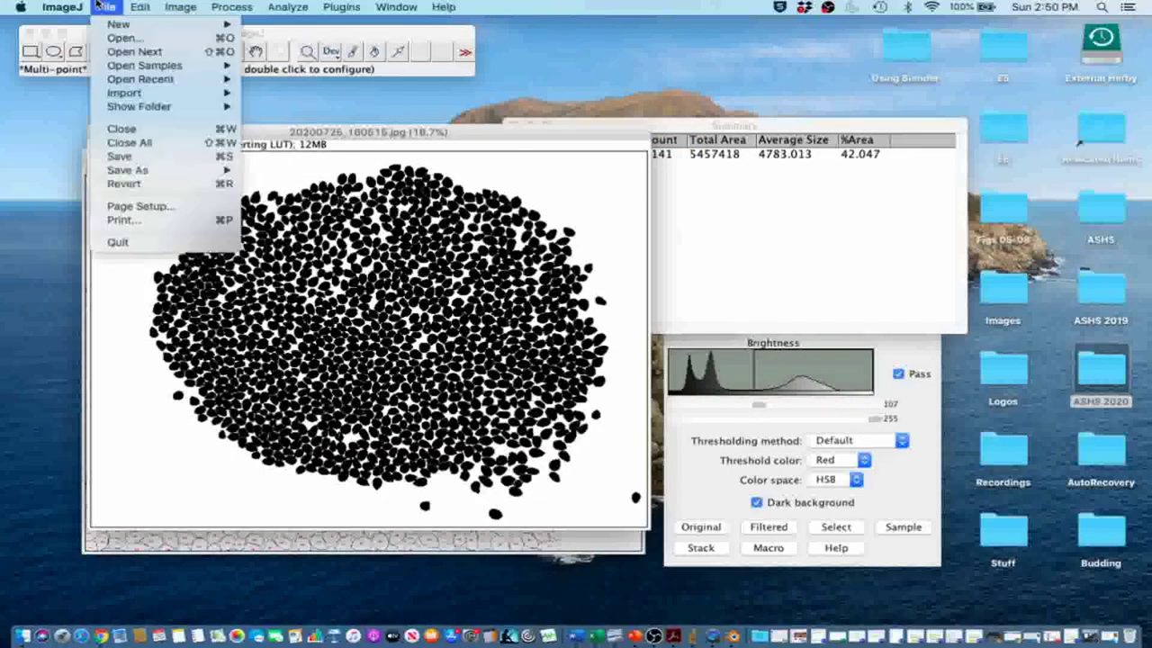
{"action": "mouse_move", "coordinate": [148, 171]}
{"action": "left_click", "coordinate": [266, 170]}
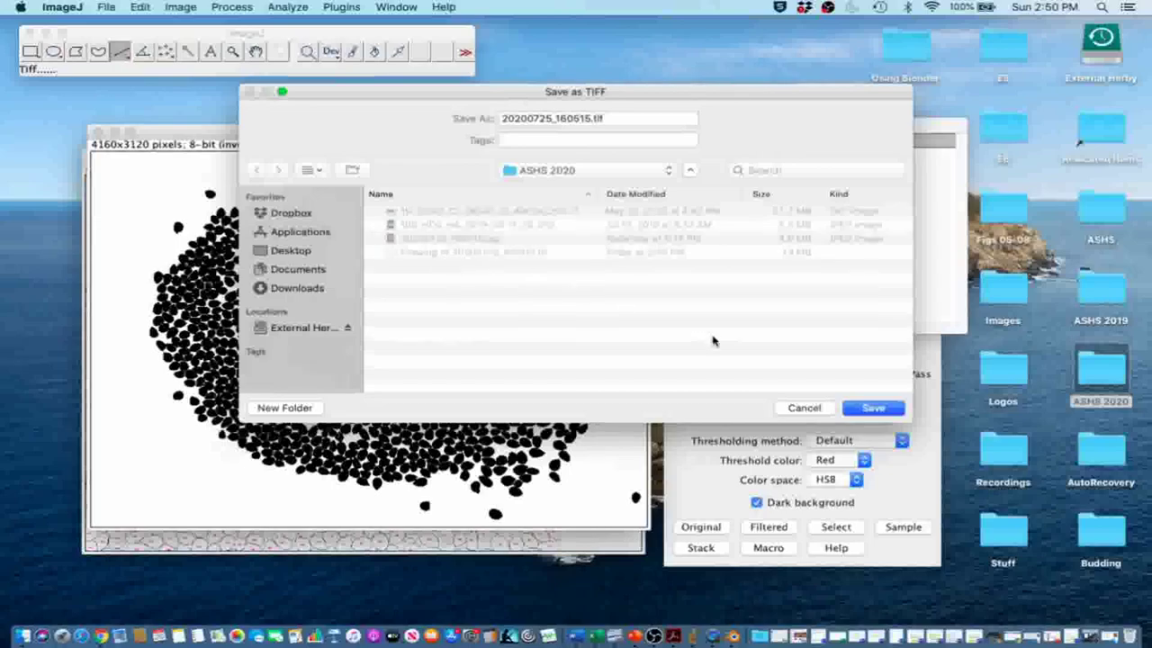
{"action": "left_click", "coordinate": [873, 408]}
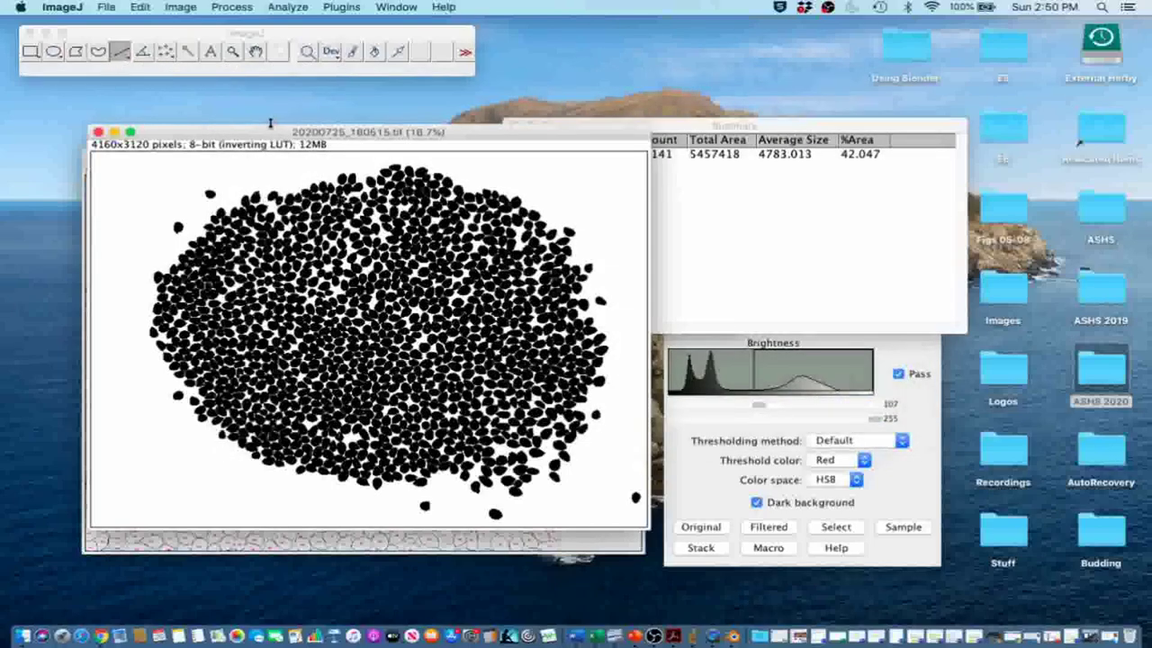